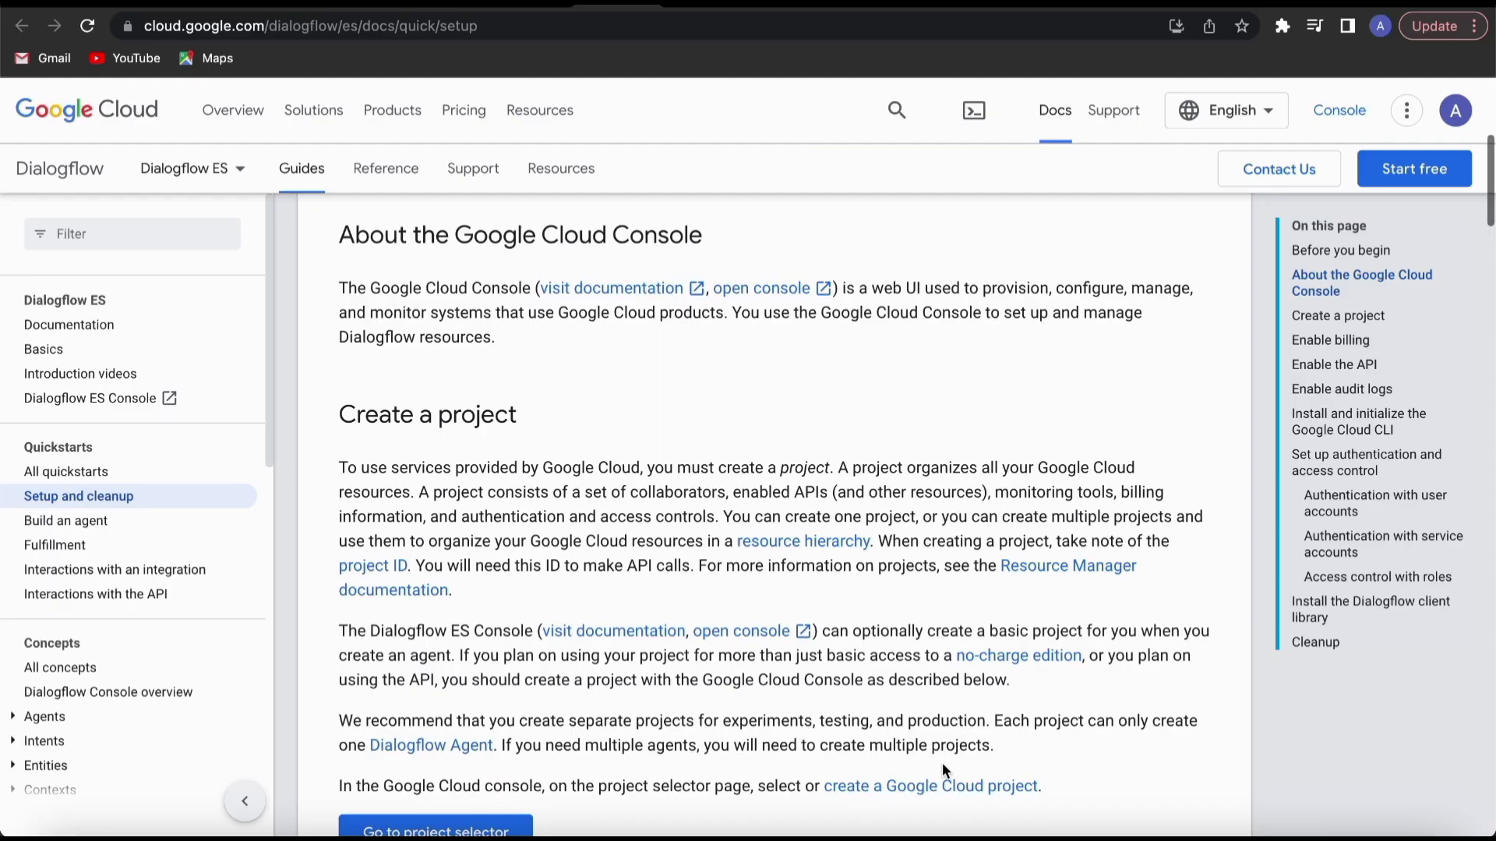
Read through the Dialogflow ES setup guide's sections on creating a project, enabling the API and setting up authentication.
{"action": "scroll", "coordinate": [941, 771], "scroll_direction": "down", "scroll_amount": 1}
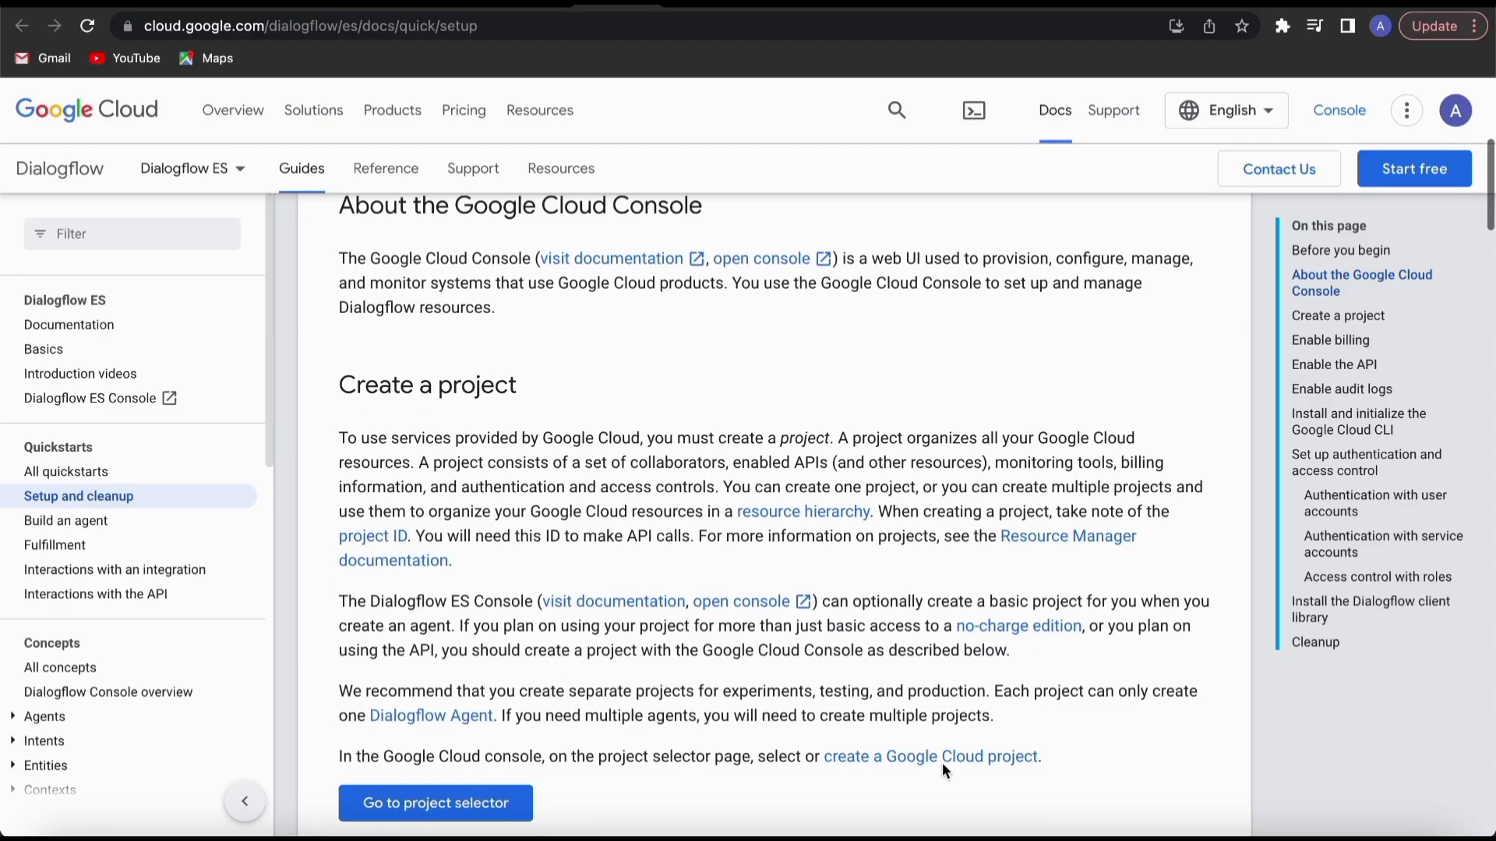
{"action": "scroll", "coordinate": [941, 771], "scroll_direction": "down", "scroll_amount": 10}
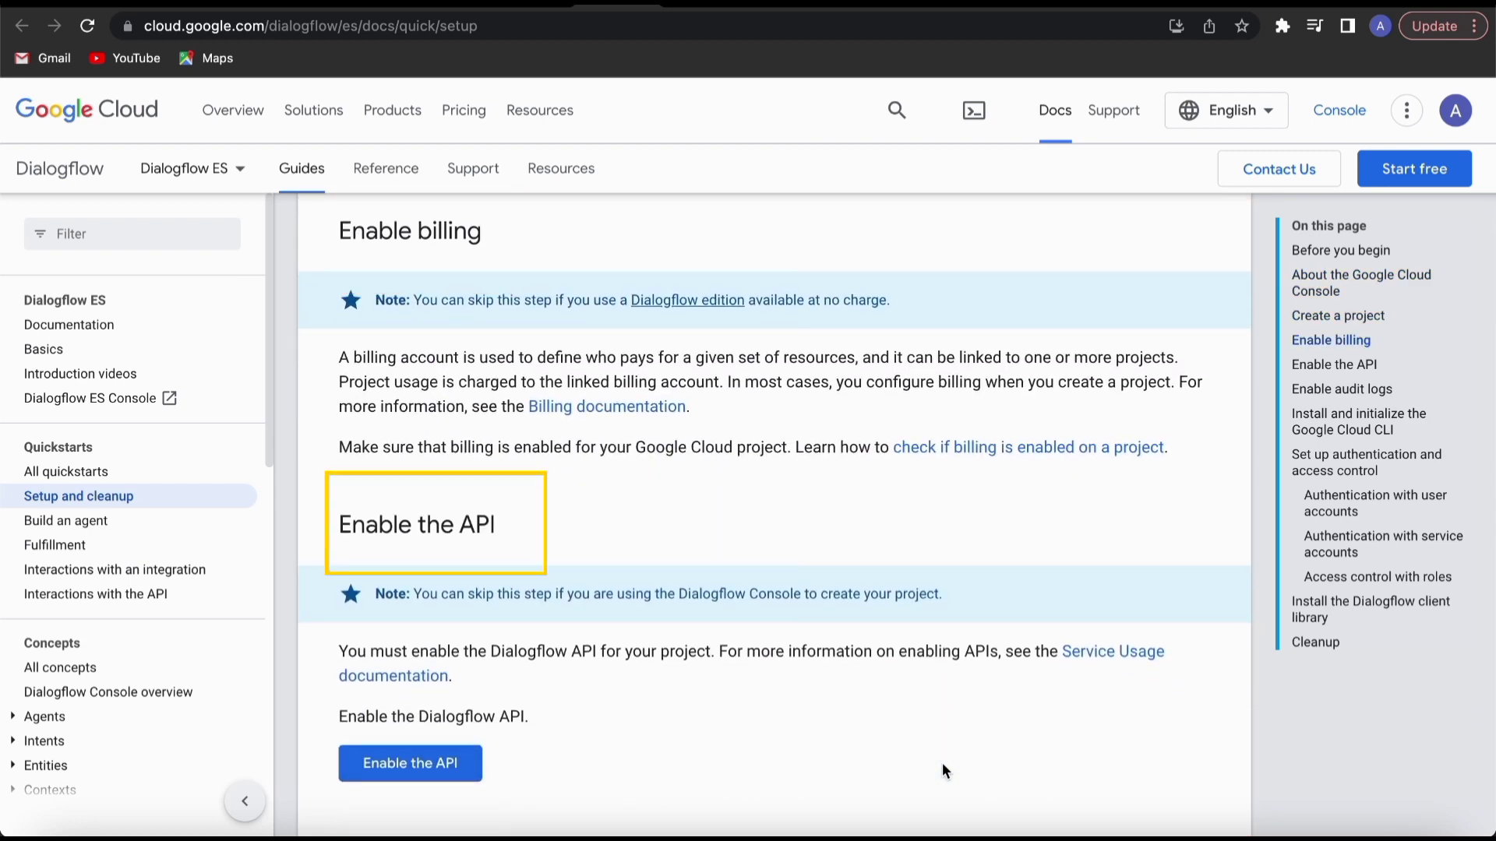
{"action": "scroll", "coordinate": [942, 770], "scroll_direction": "down", "scroll_amount": 10}
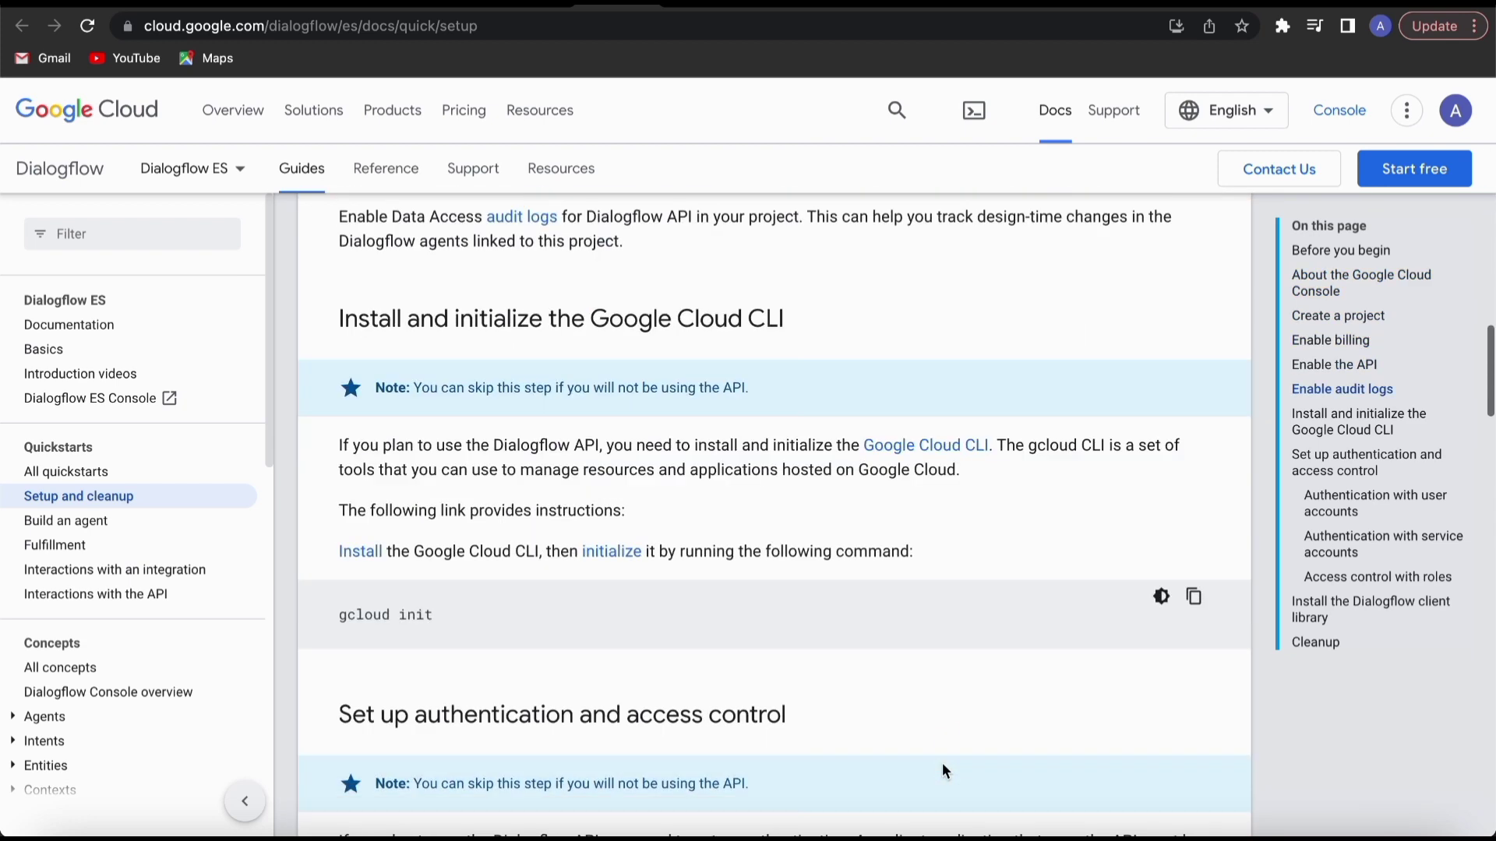
{"action": "scroll", "coordinate": [942, 763], "scroll_direction": "down", "scroll_amount": 3}
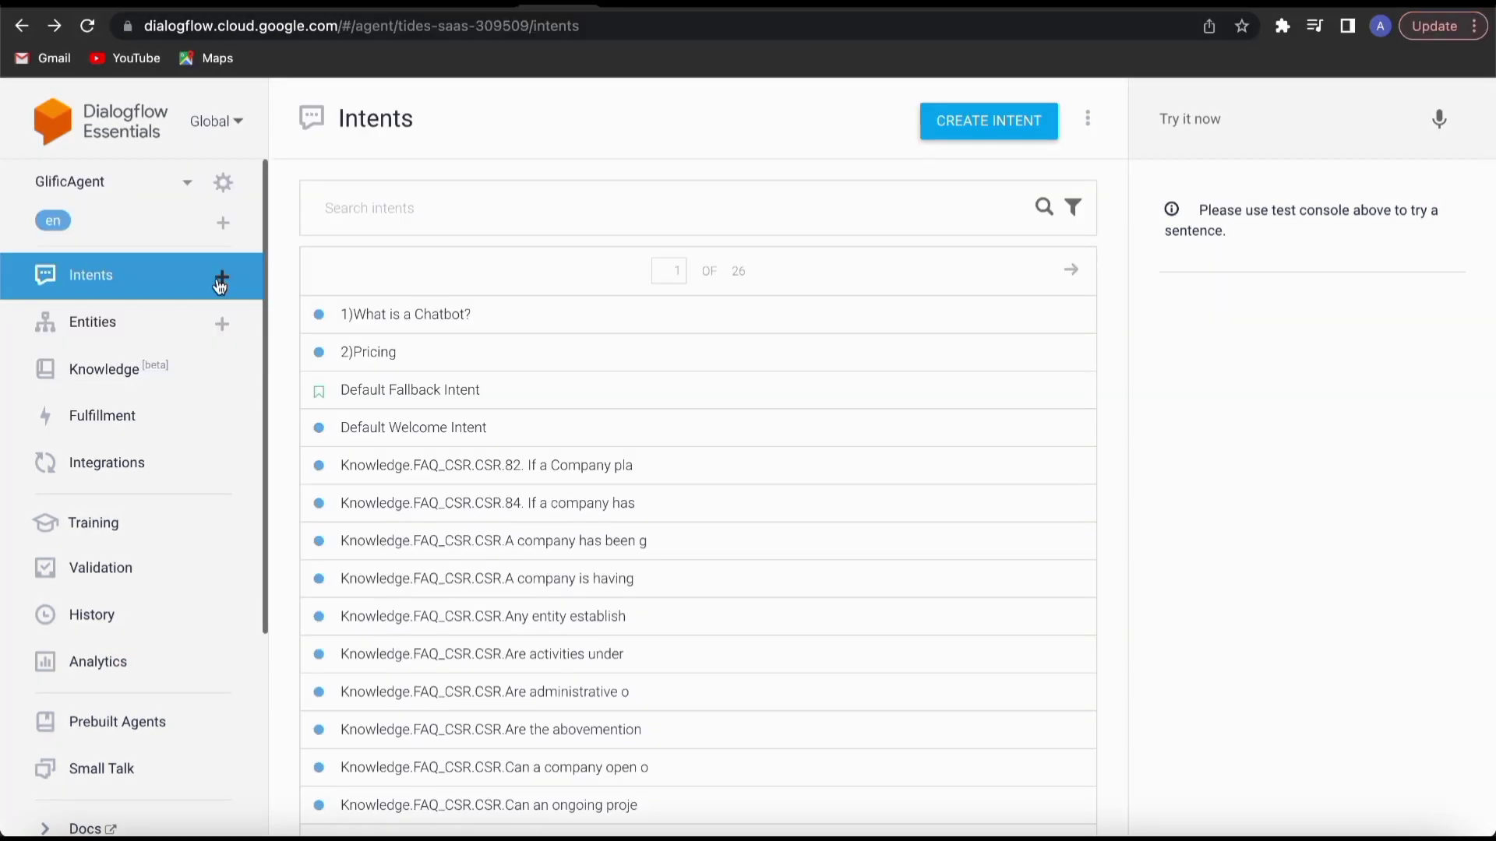
Create a new intent in GlificAgent and name it "3) Key Features".
{"action": "left_click", "coordinate": [222, 276]}
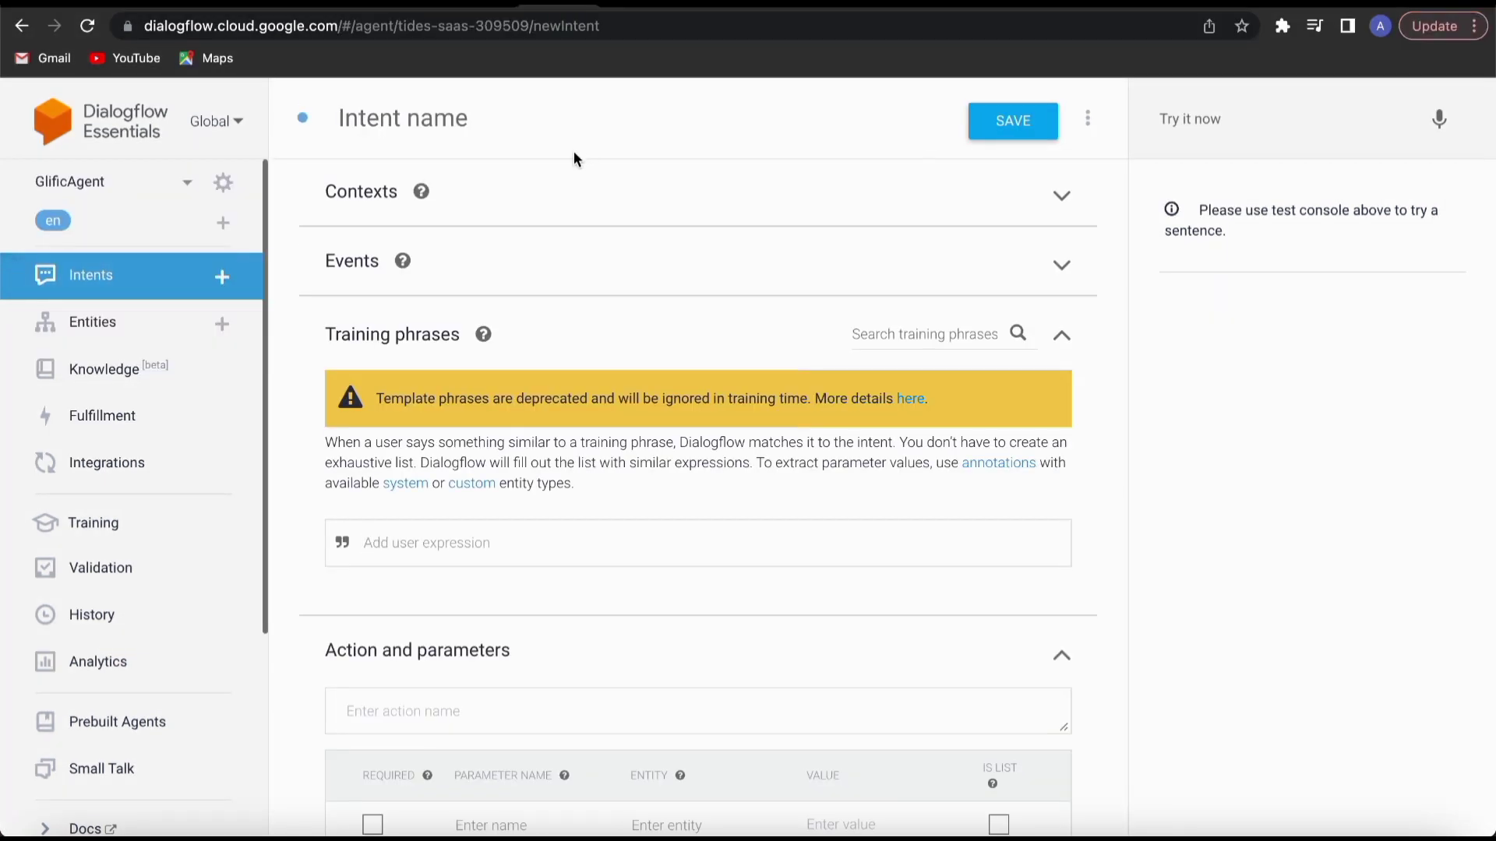
{"action": "left_click", "coordinate": [484, 117]}
{"action": "type", "text": "3) "}
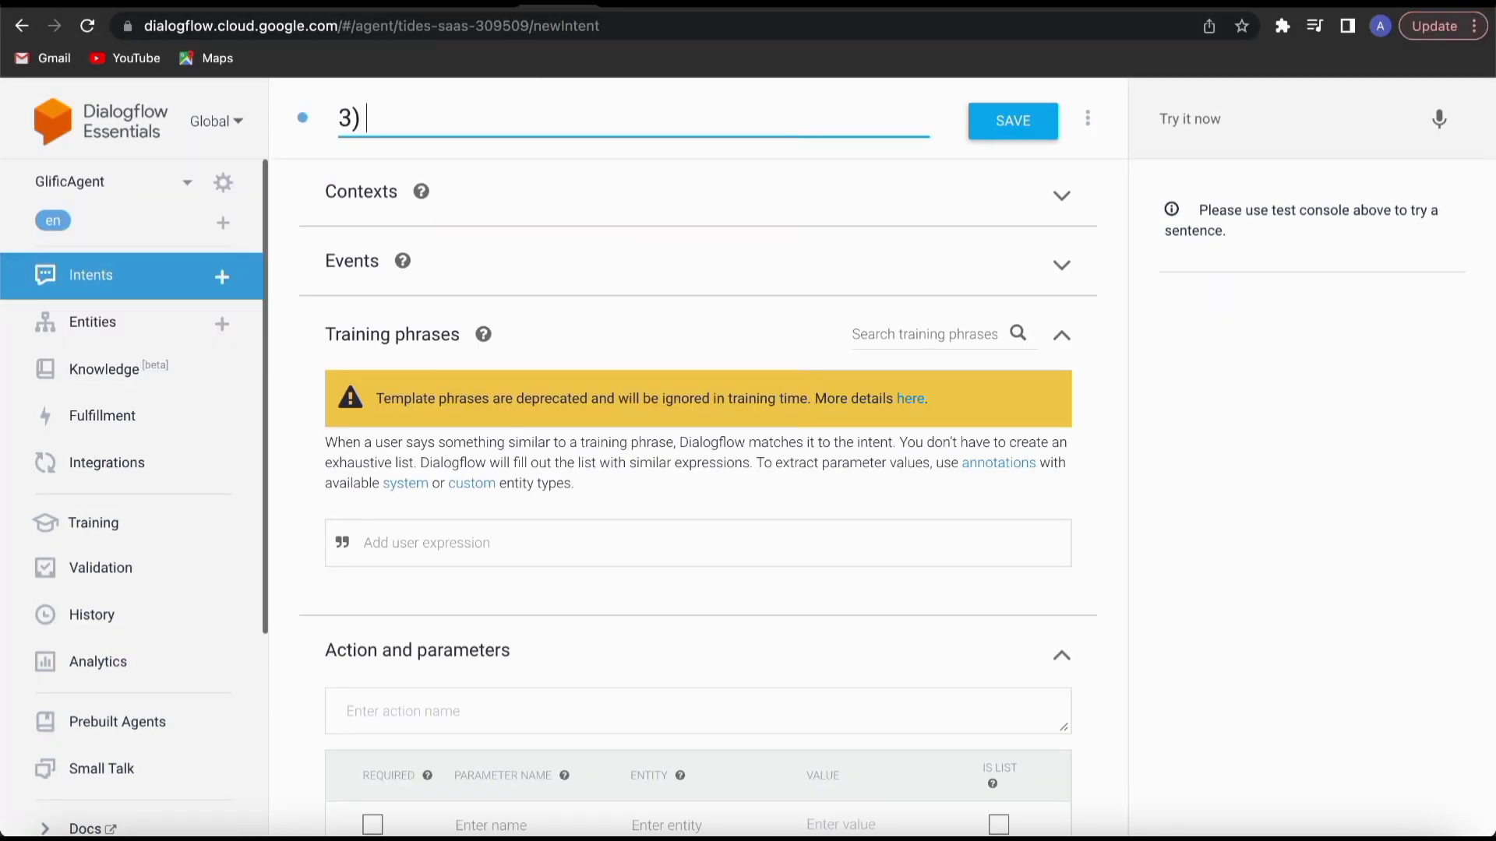
{"action": "type", "text": "Key Features"}
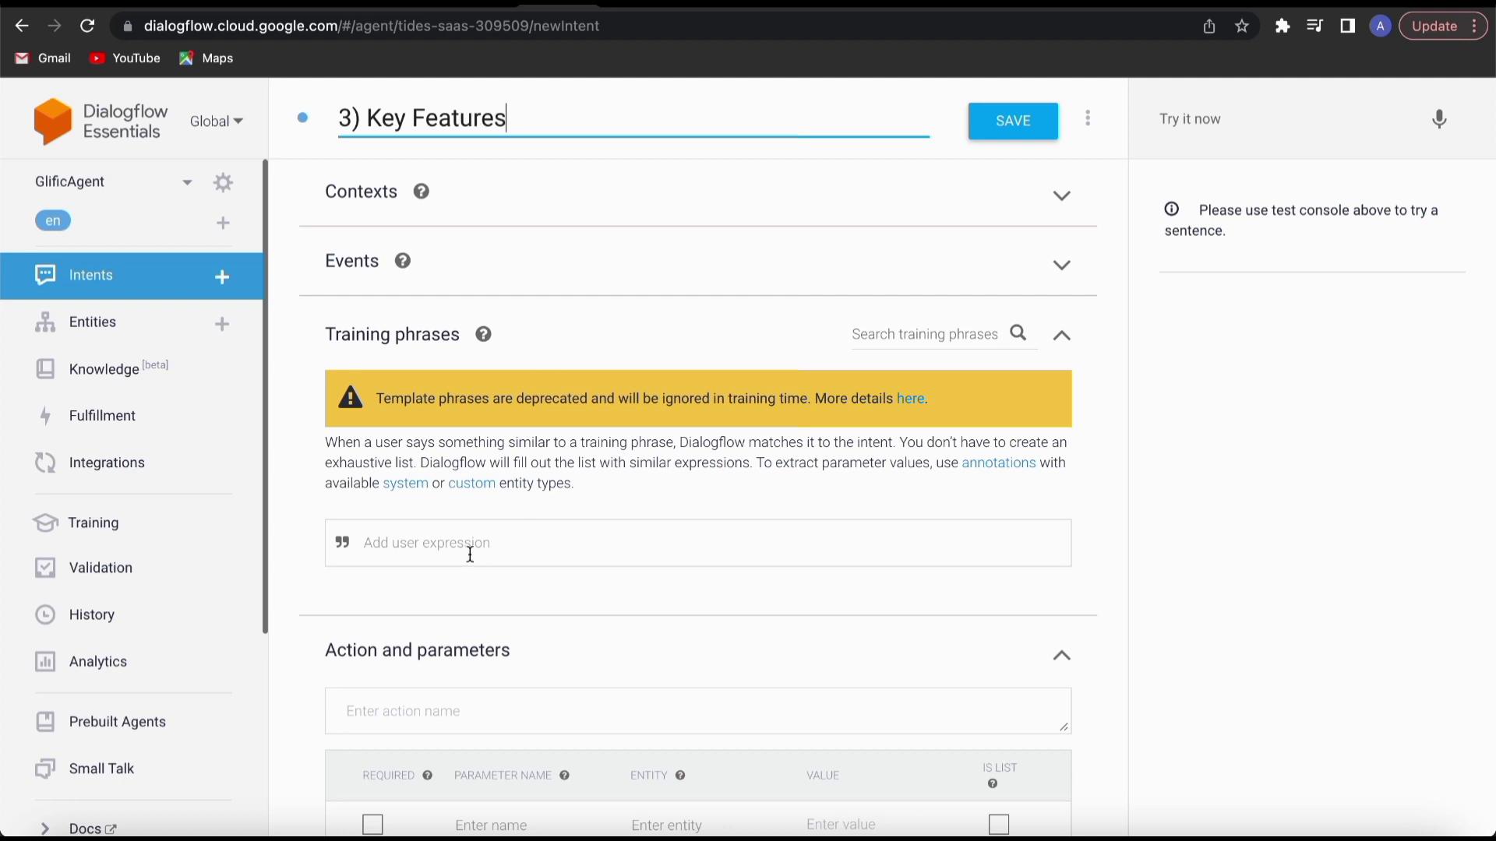
Add the training phrases "What are Glific's Key features" and "Tell me about the features in Glific" to the intent.
{"action": "left_click", "coordinate": [469, 554]}
{"action": "type", "text": "What are Glific"}
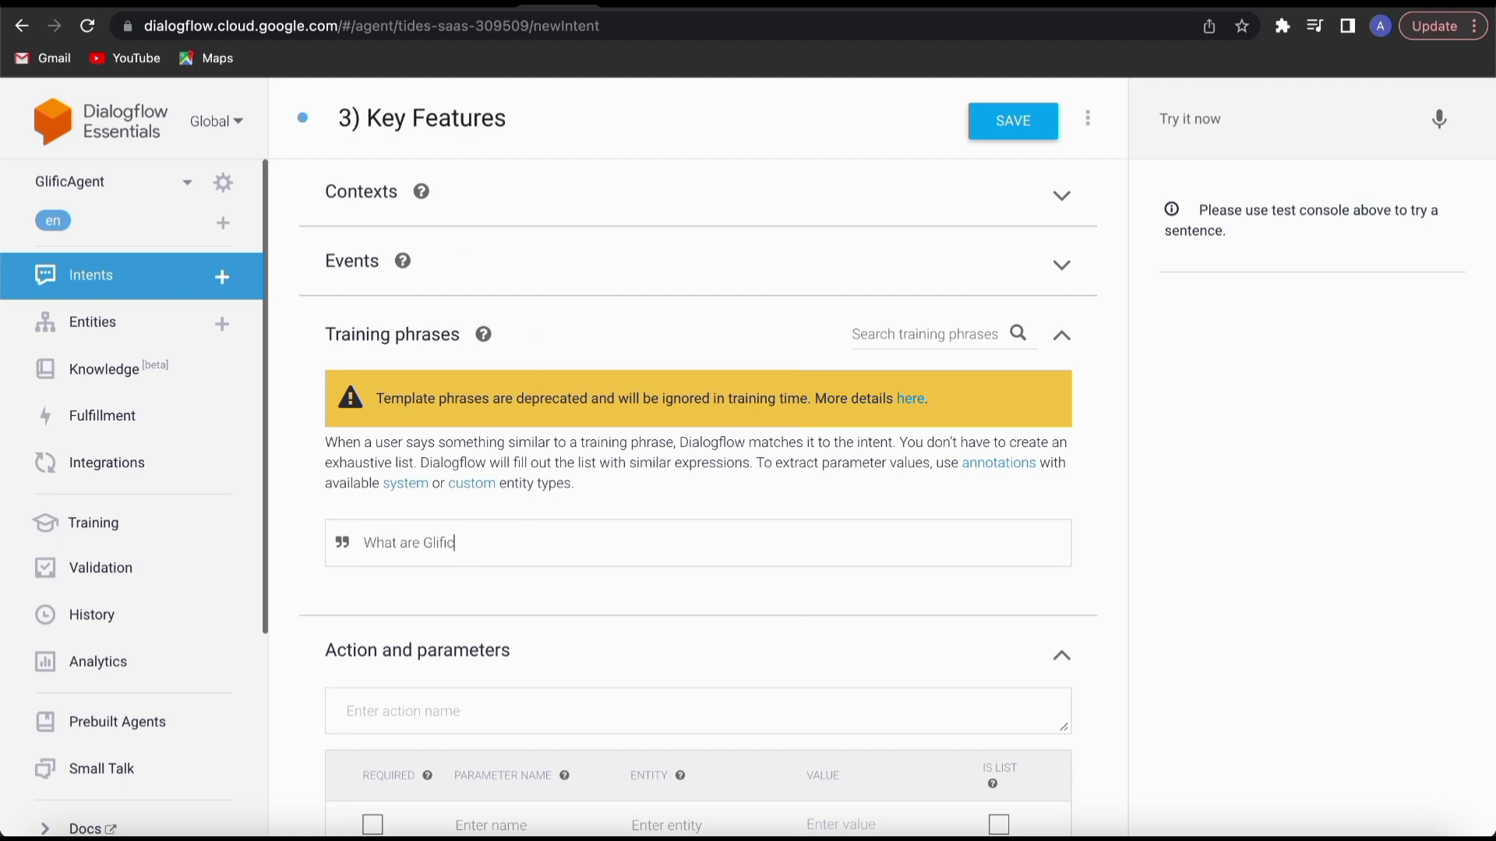
{"action": "type", "text": "'s Key few"}
{"action": "key", "text": "BackSpace"}
{"action": "type", "text": "atures"}
{"action": "key", "text": "Return"}
{"action": "type", "text": "Tell me ab"}
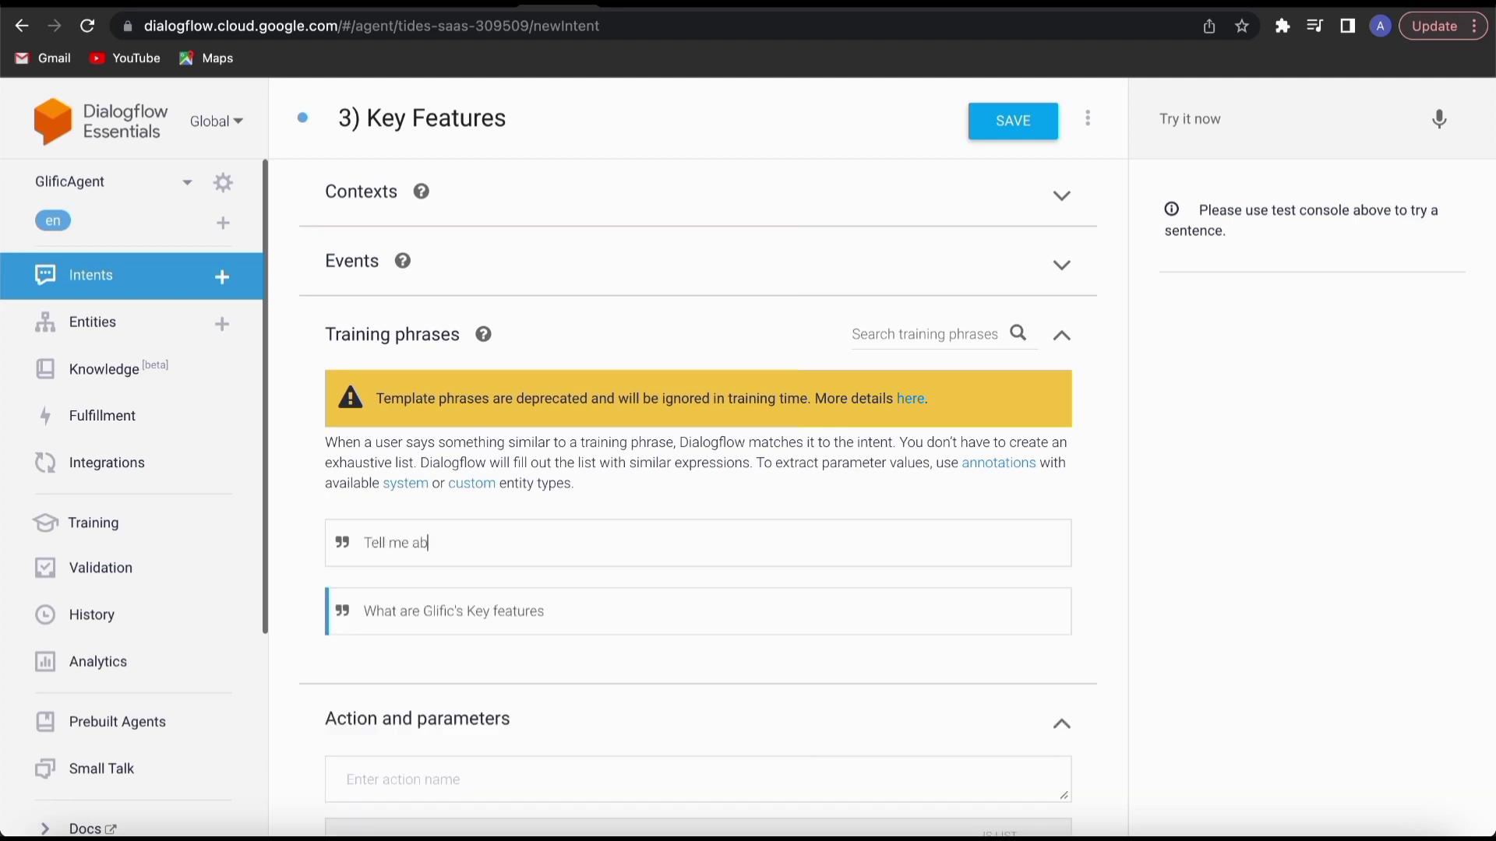
{"action": "type", "text": "out the features in Glific"}
{"action": "key", "text": "Return"}
Add training phrases "What are the functionalities of glific" and "What are the different ways in which I can use glific", and save the intent.
{"action": "type", "text": "What a"}
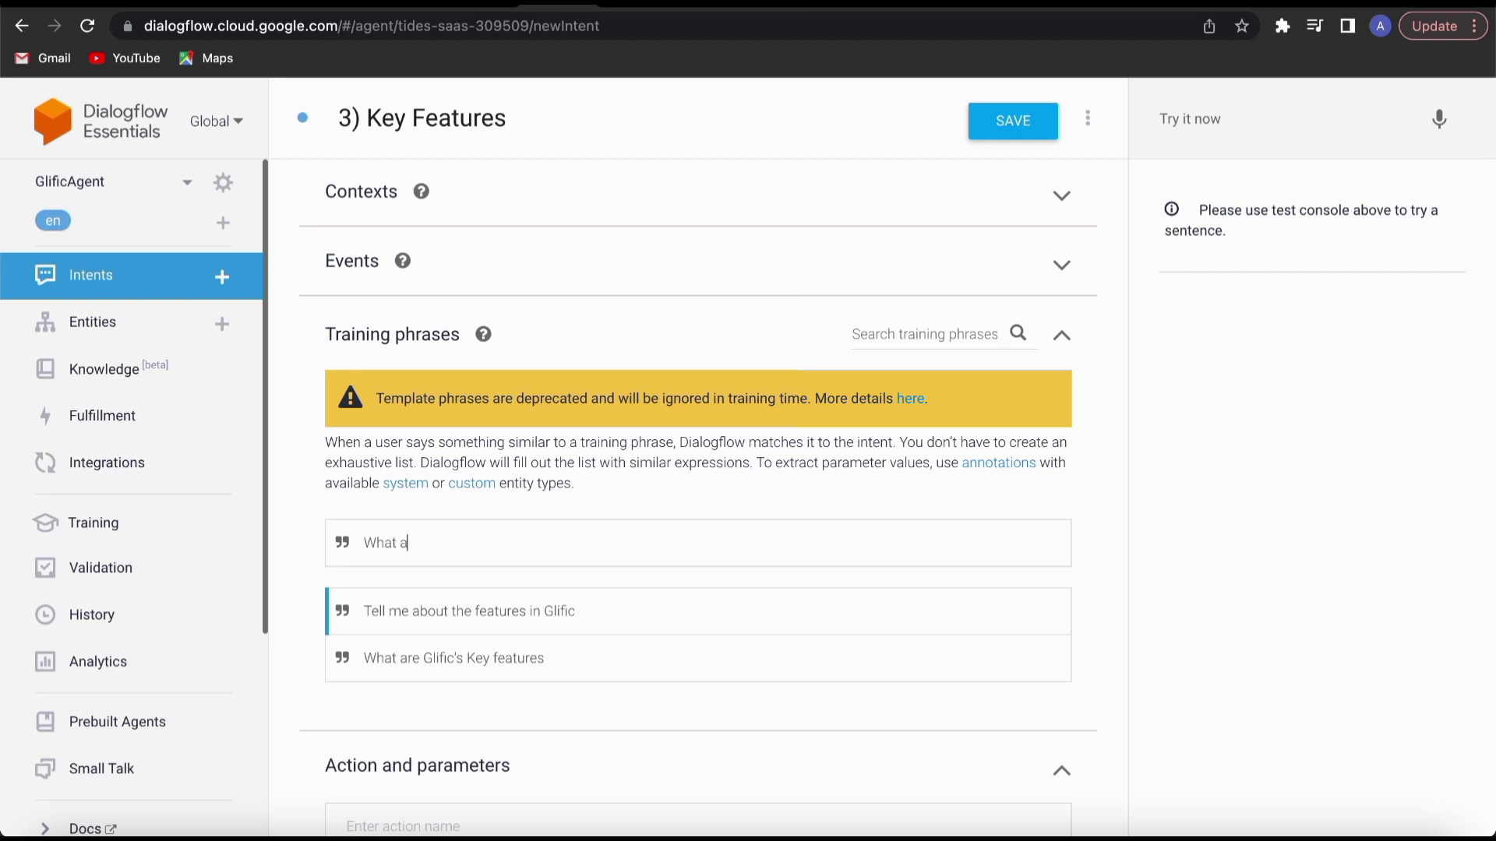
{"action": "type", "text": "re the functionalities of glific"}
{"action": "key", "text": "Return"}
{"action": "type", "text": "What are the f"}
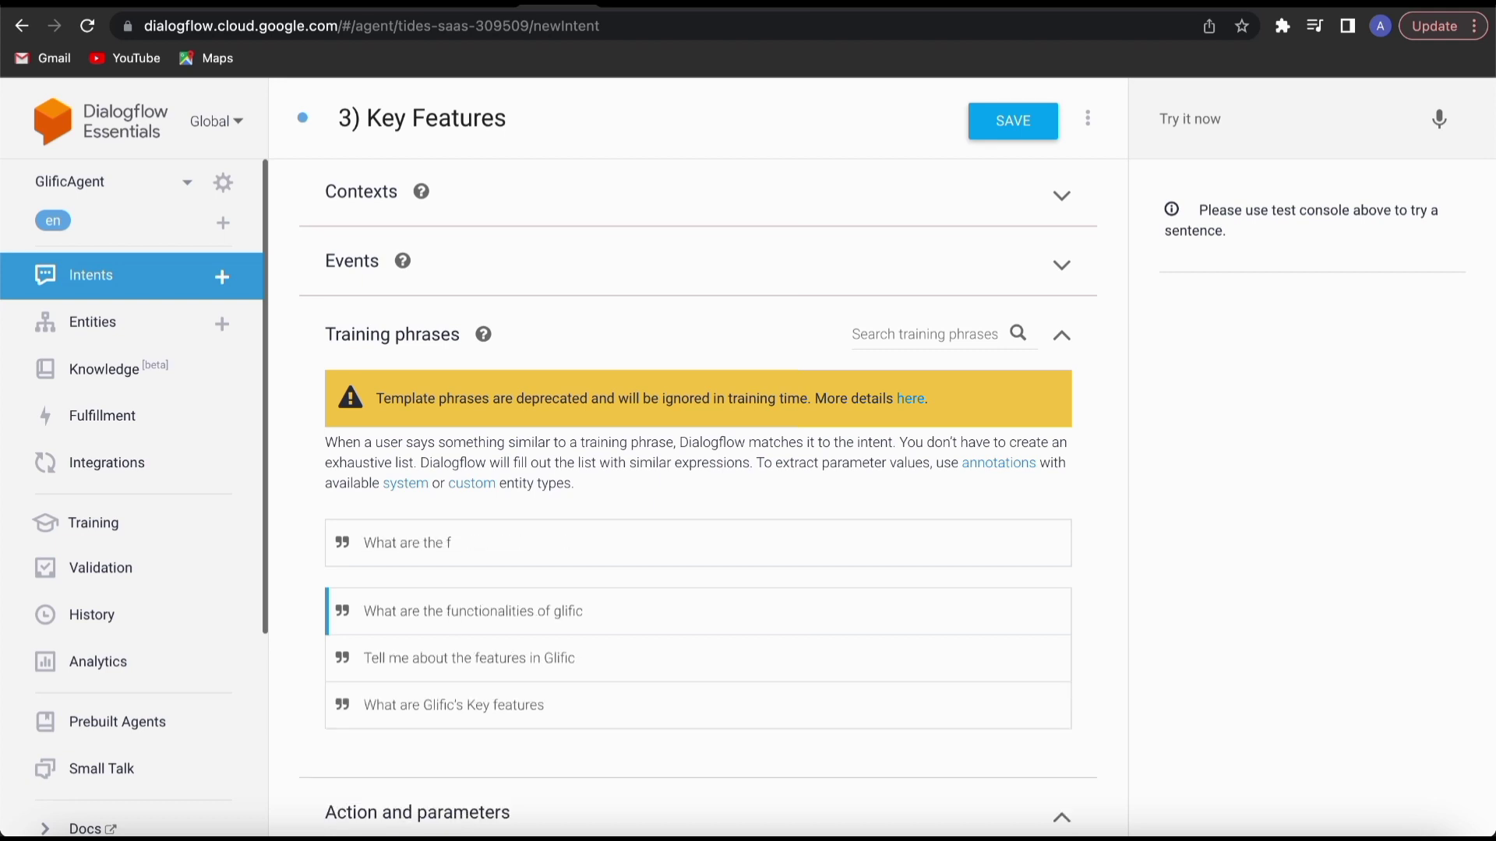
{"action": "key", "text": "BackSpace"}
{"action": "type", "text": "different ways in which I can use gl"}
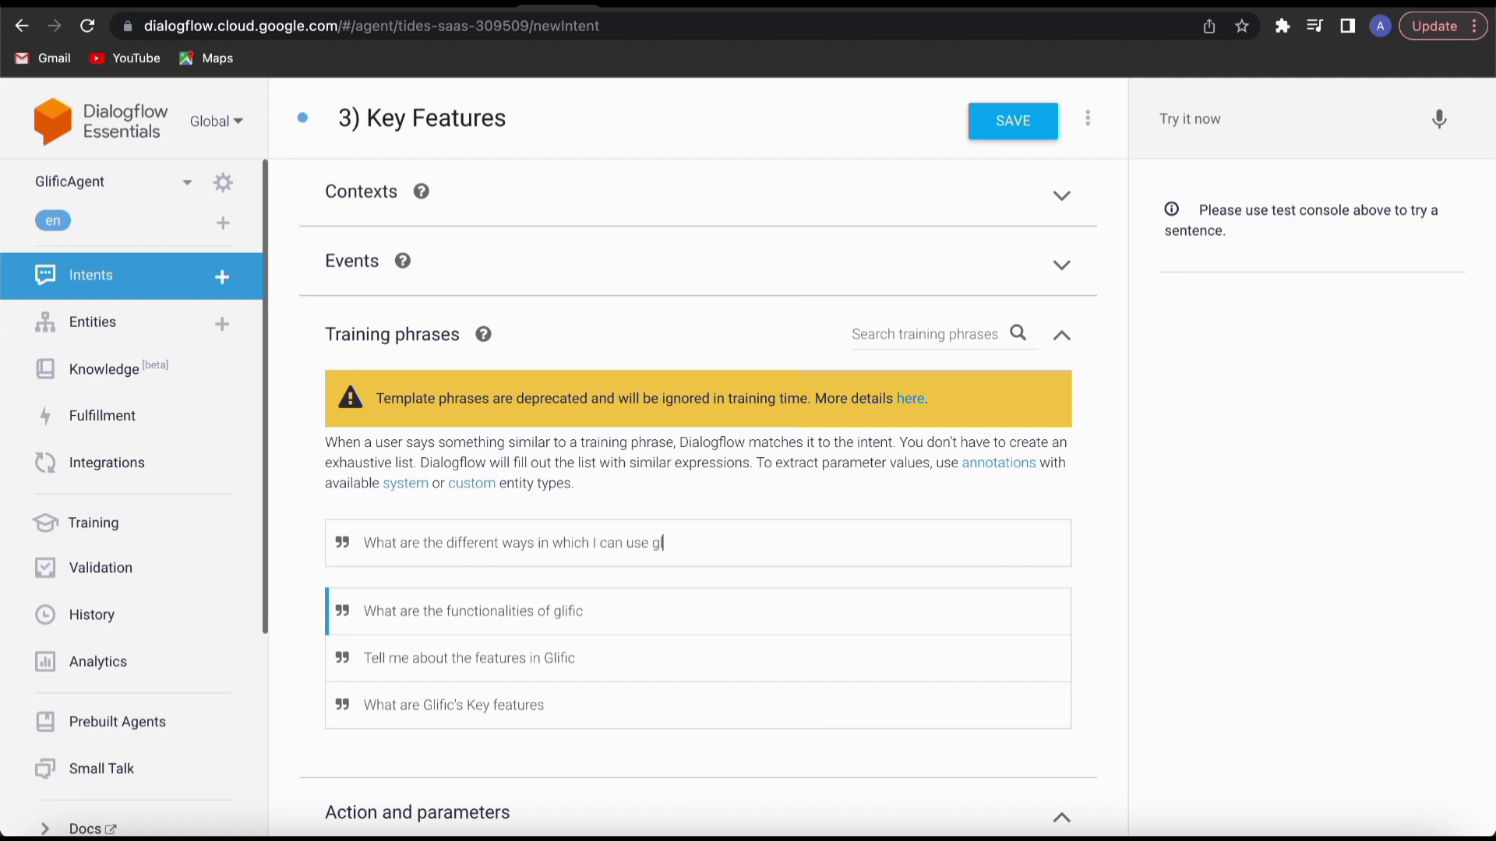
{"action": "type", "text": "ific"}
{"action": "key", "text": "Return"}
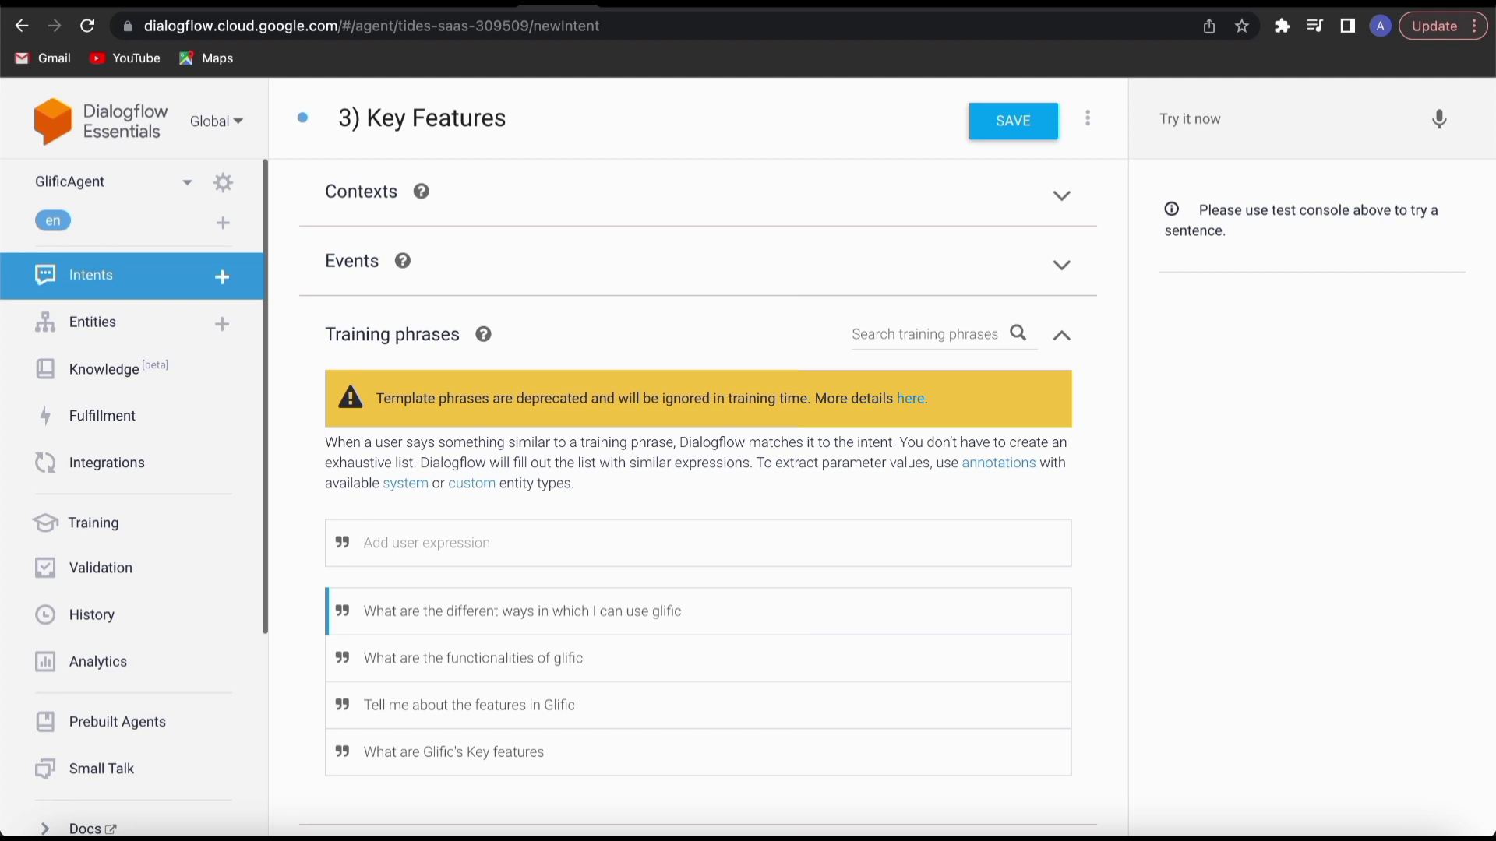
{"action": "left_click", "coordinate": [1009, 123]}
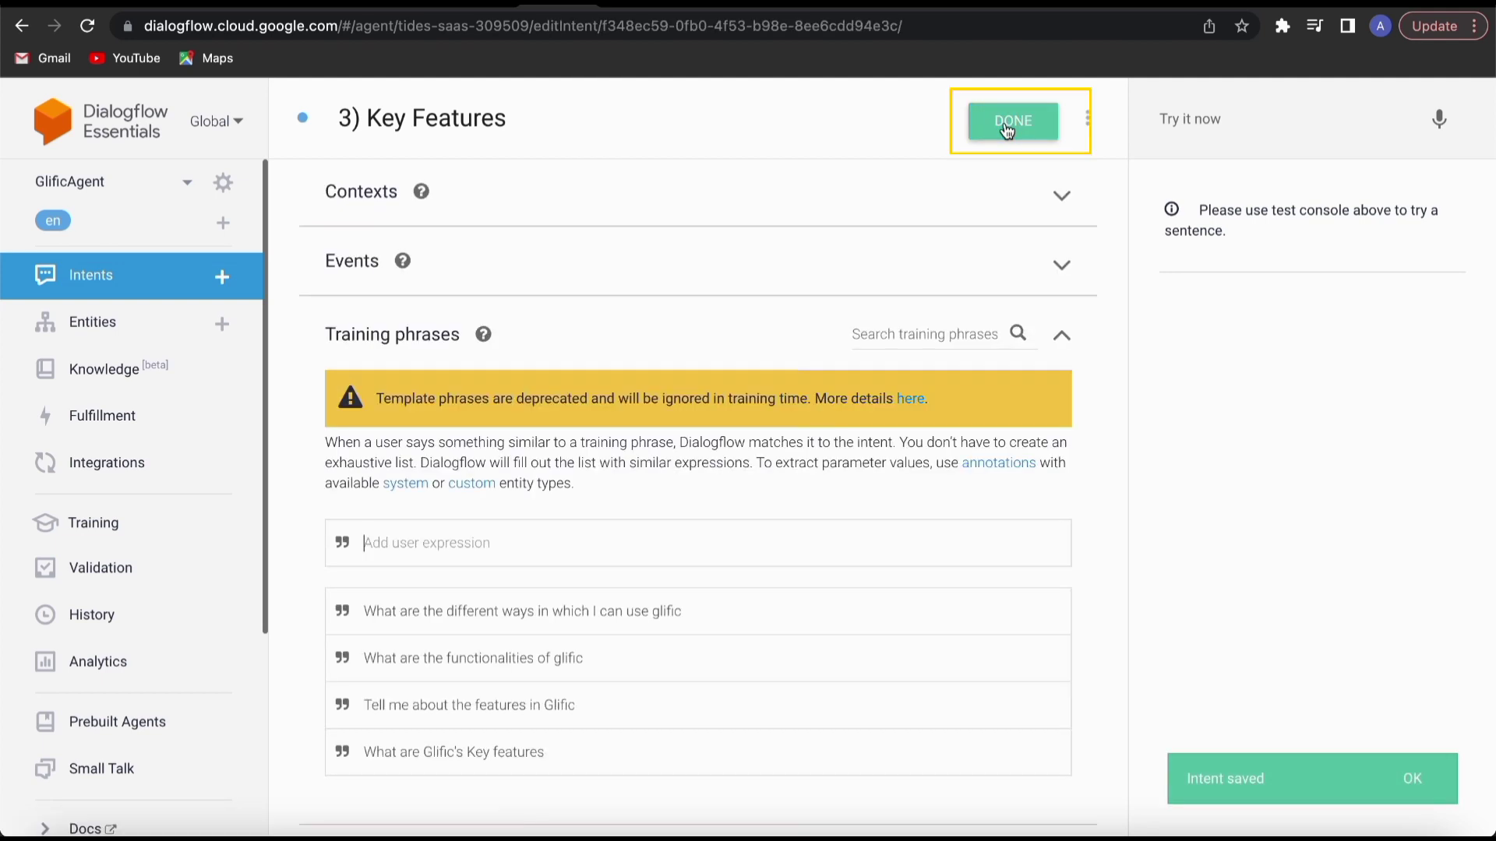
{"action": "left_click", "coordinate": [1008, 129]}
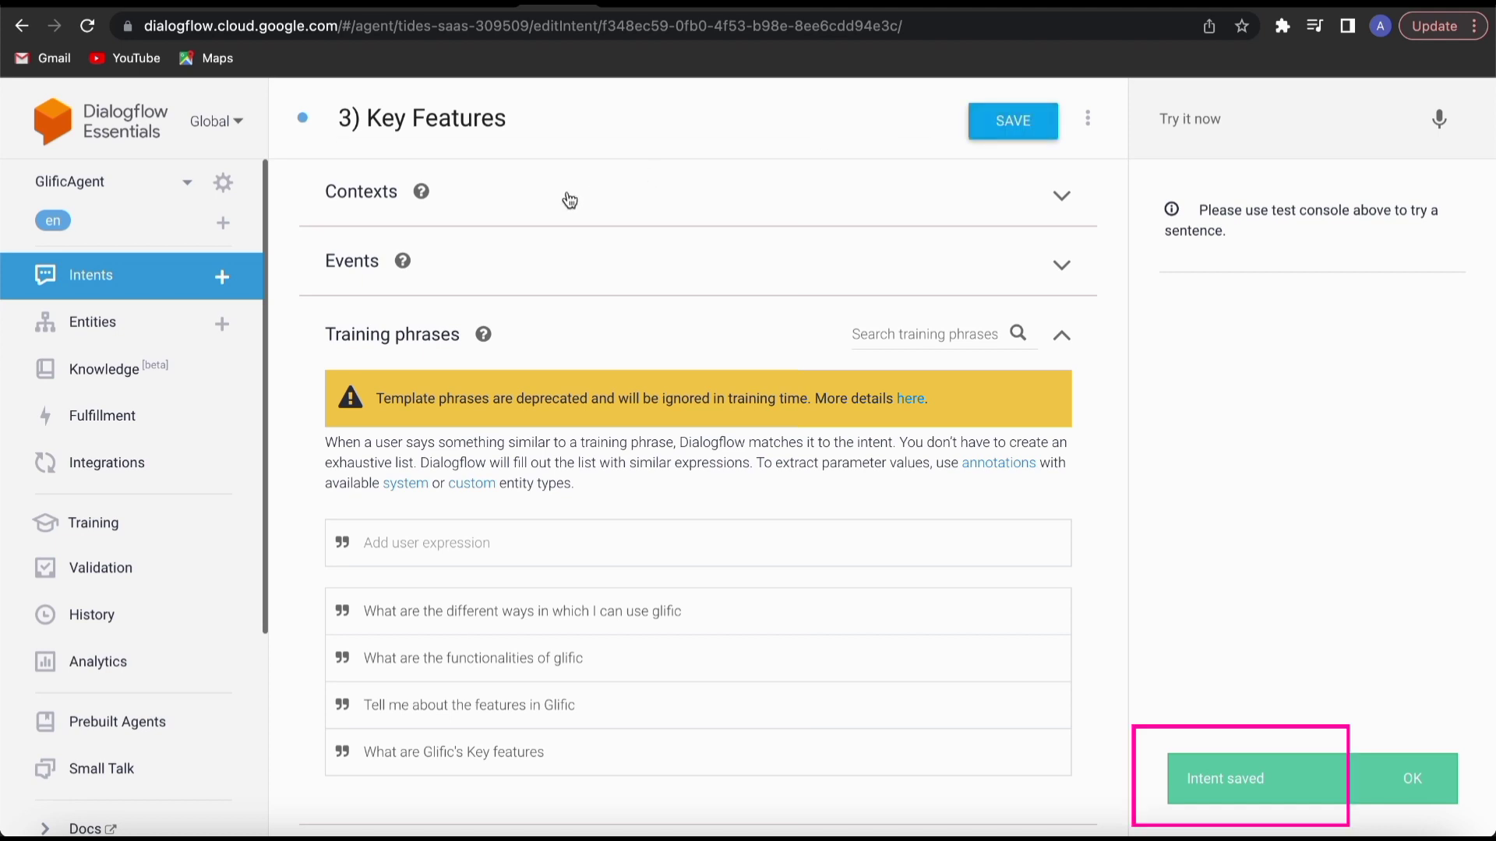
Train GlificAgent from its ML settings and save the agent.
{"action": "left_click", "coordinate": [223, 183]}
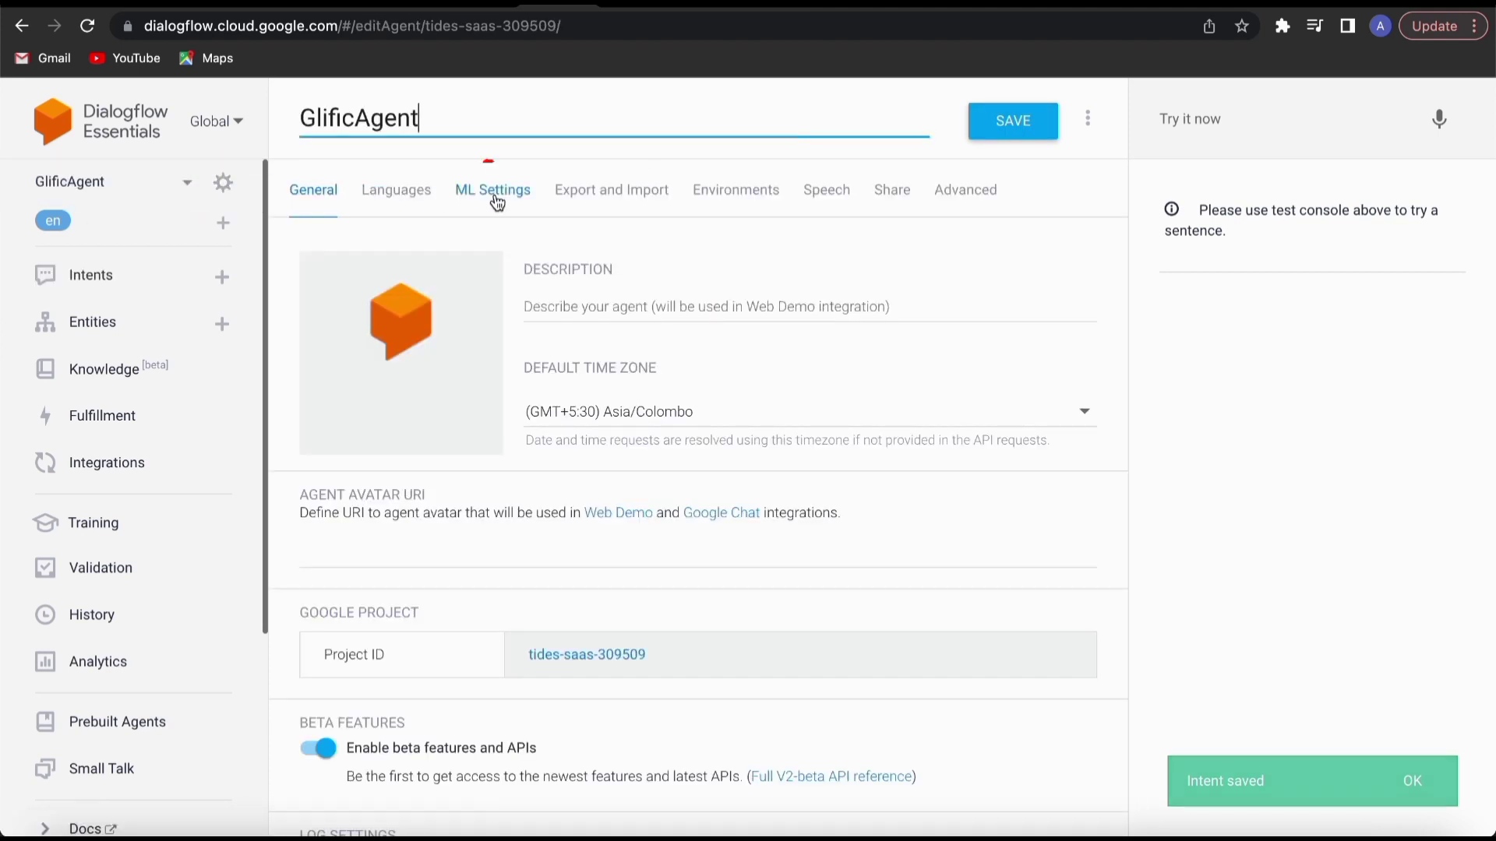
{"action": "left_click", "coordinate": [497, 201]}
{"action": "left_click", "coordinate": [355, 668]}
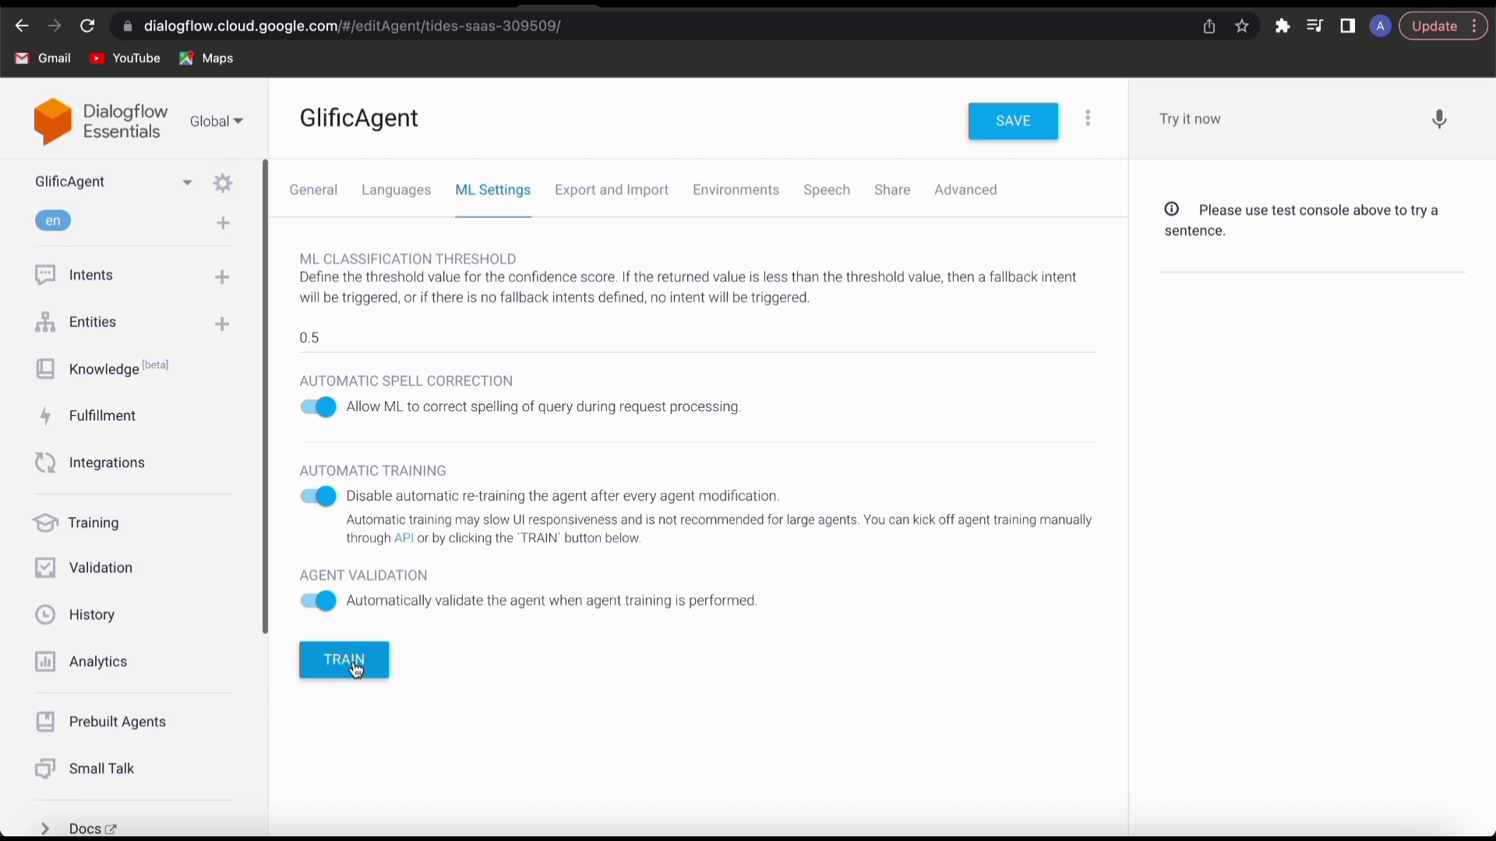
{"action": "left_click", "coordinate": [1417, 787]}
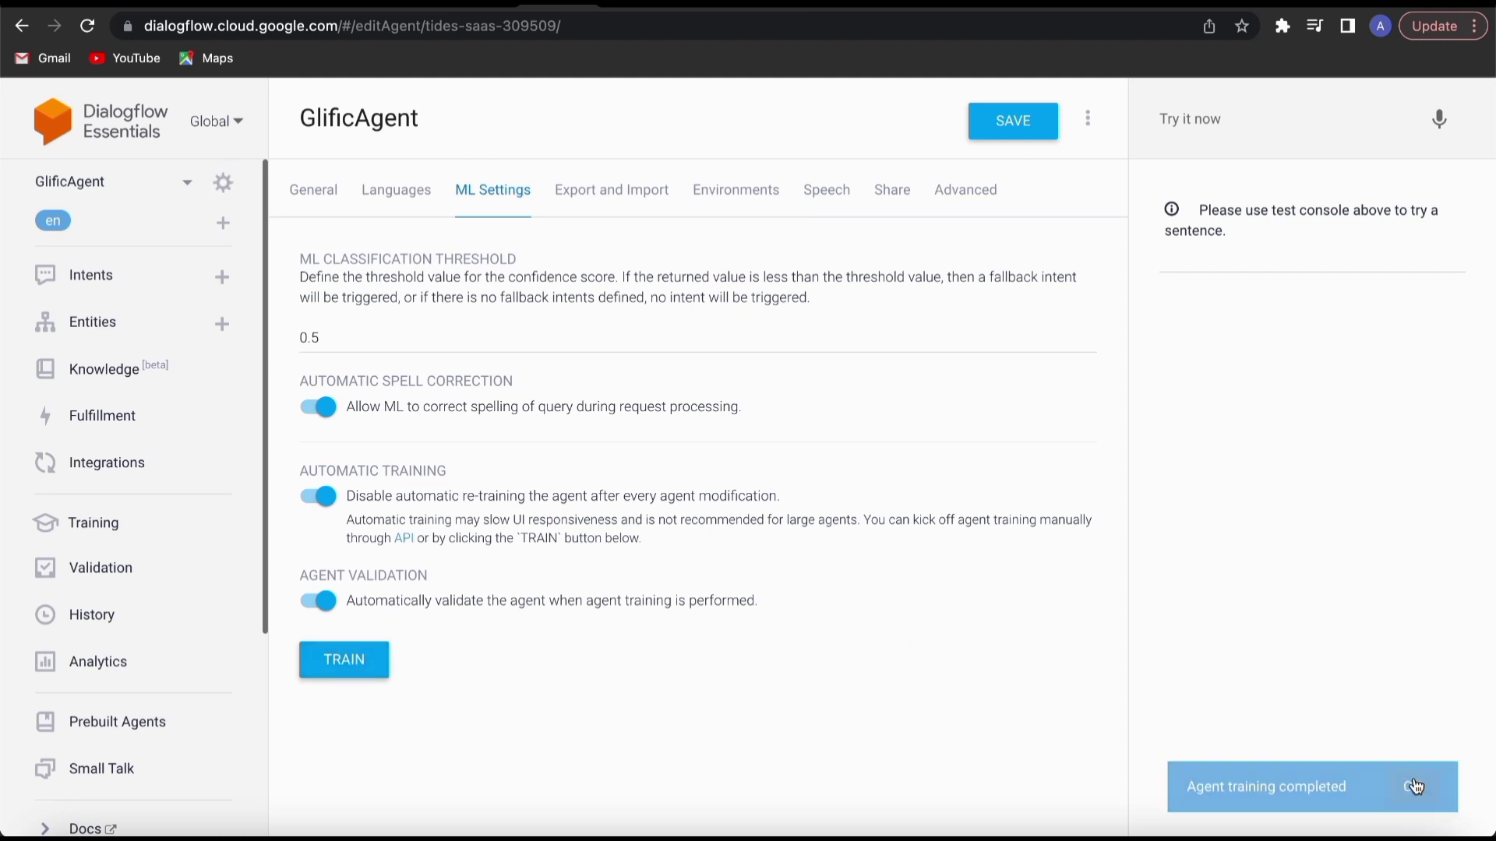
{"action": "left_click", "coordinate": [986, 125]}
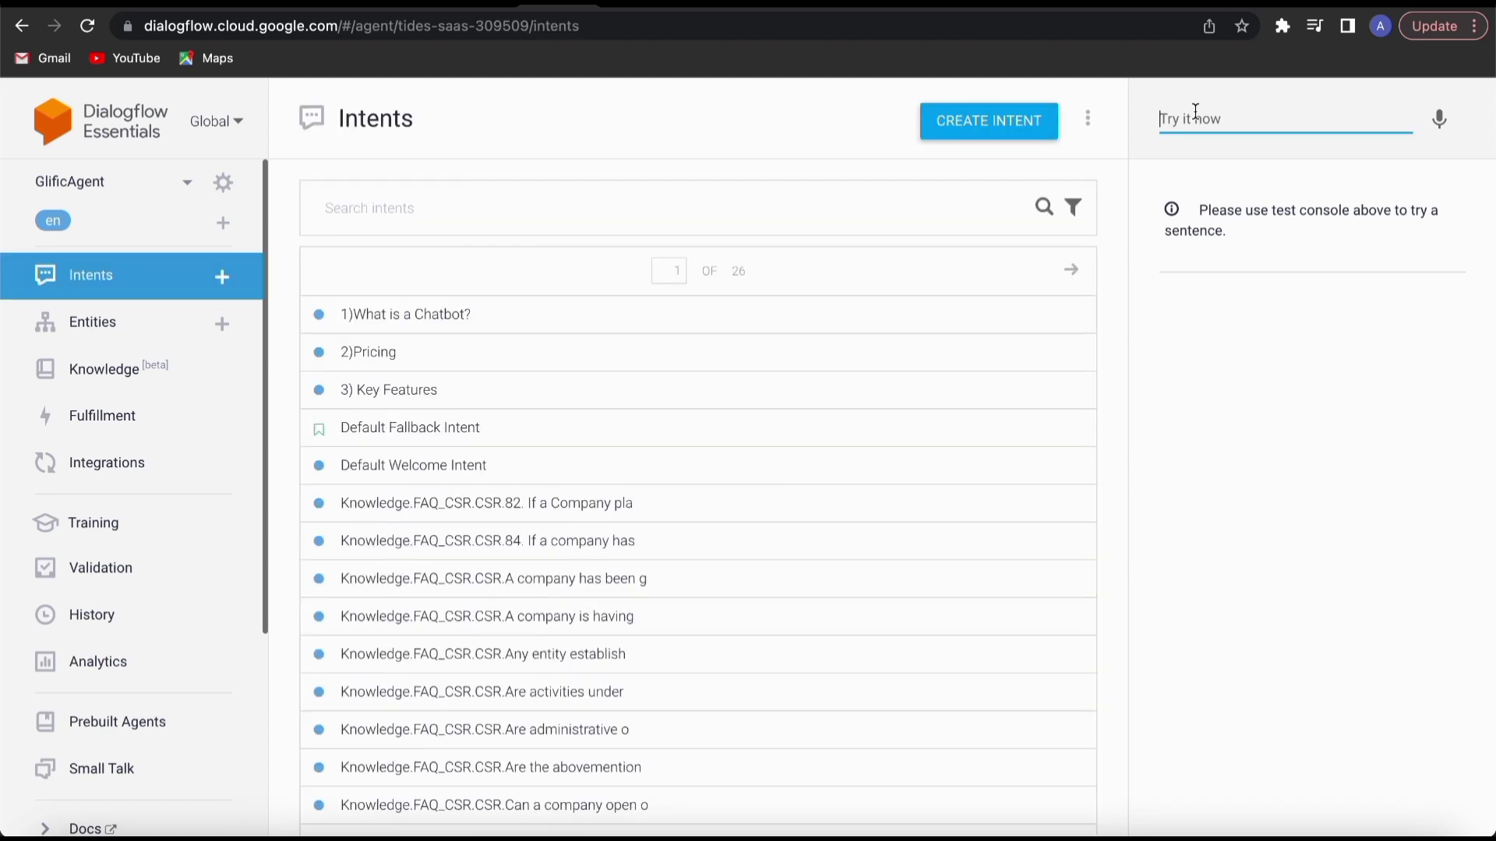
Test the agent with the queries "Important glific features" and "How much will the chatbot cost".
{"action": "type", "text": "Important "}
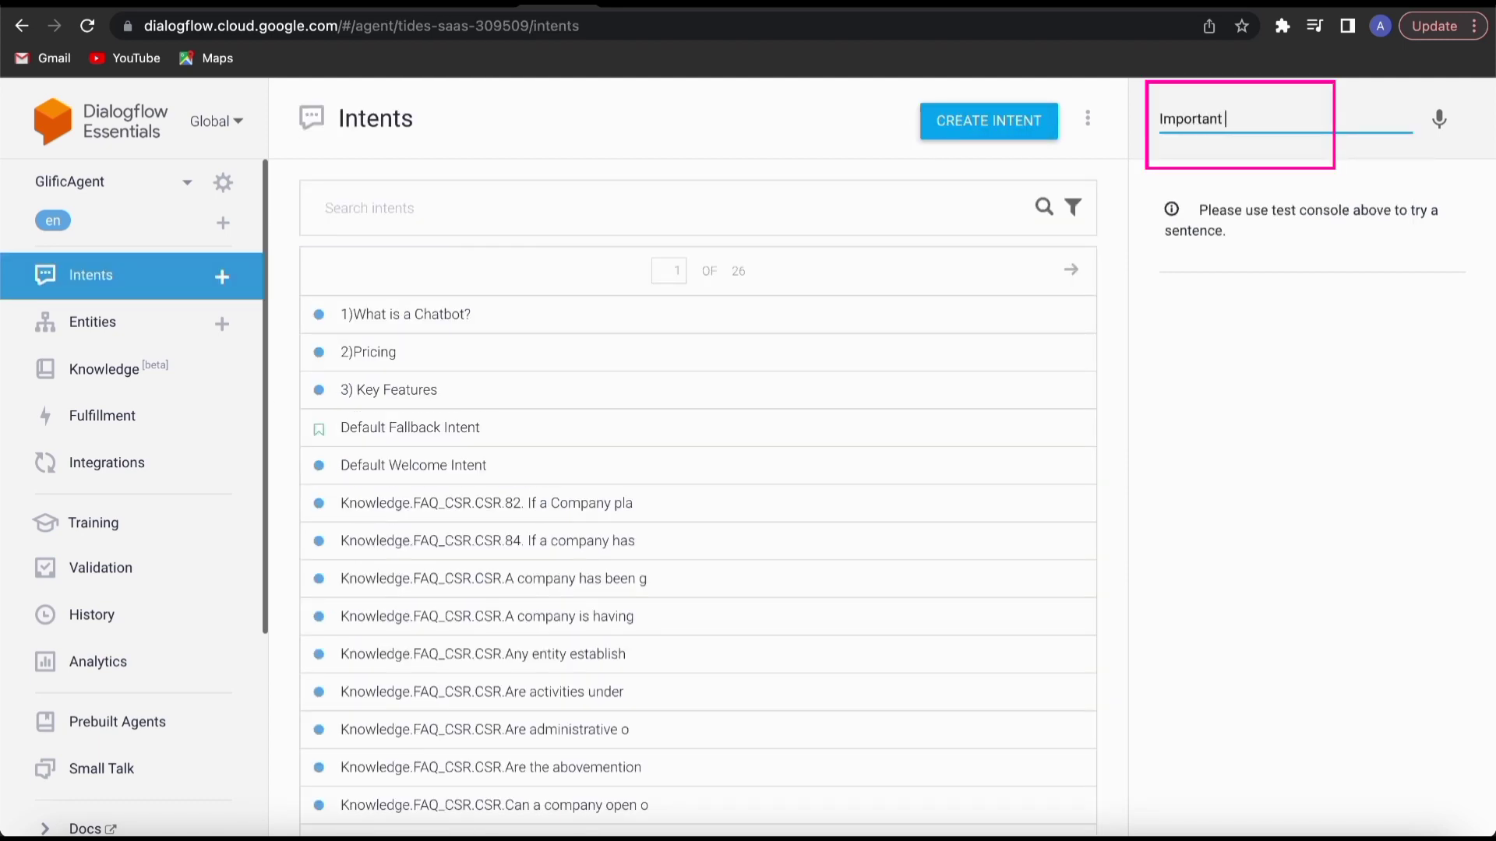
{"action": "type", "text": "glific features"}
{"action": "key", "text": "Return"}
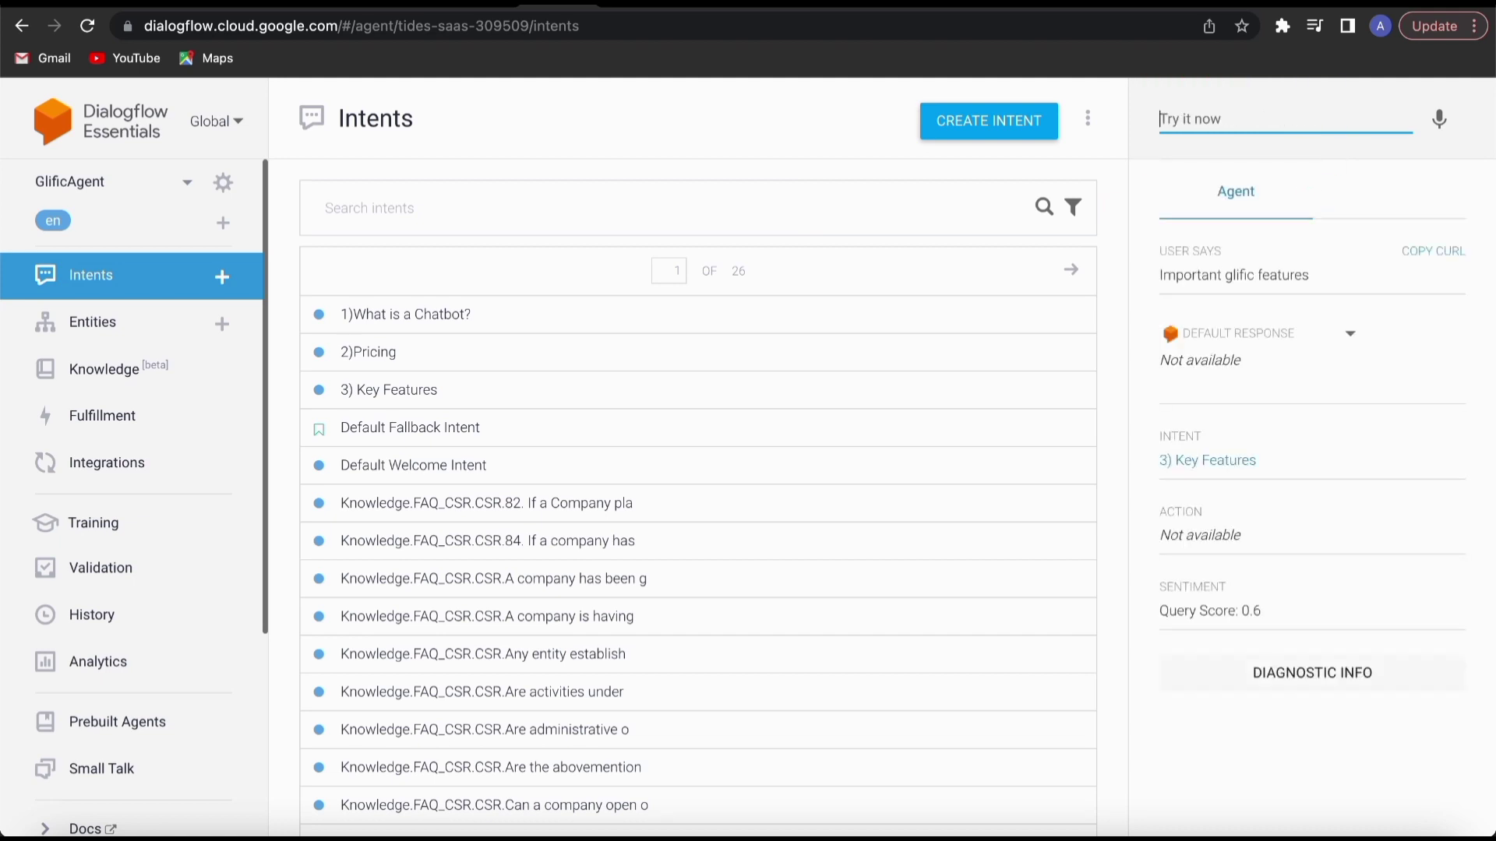
{"action": "type", "text": "H"}
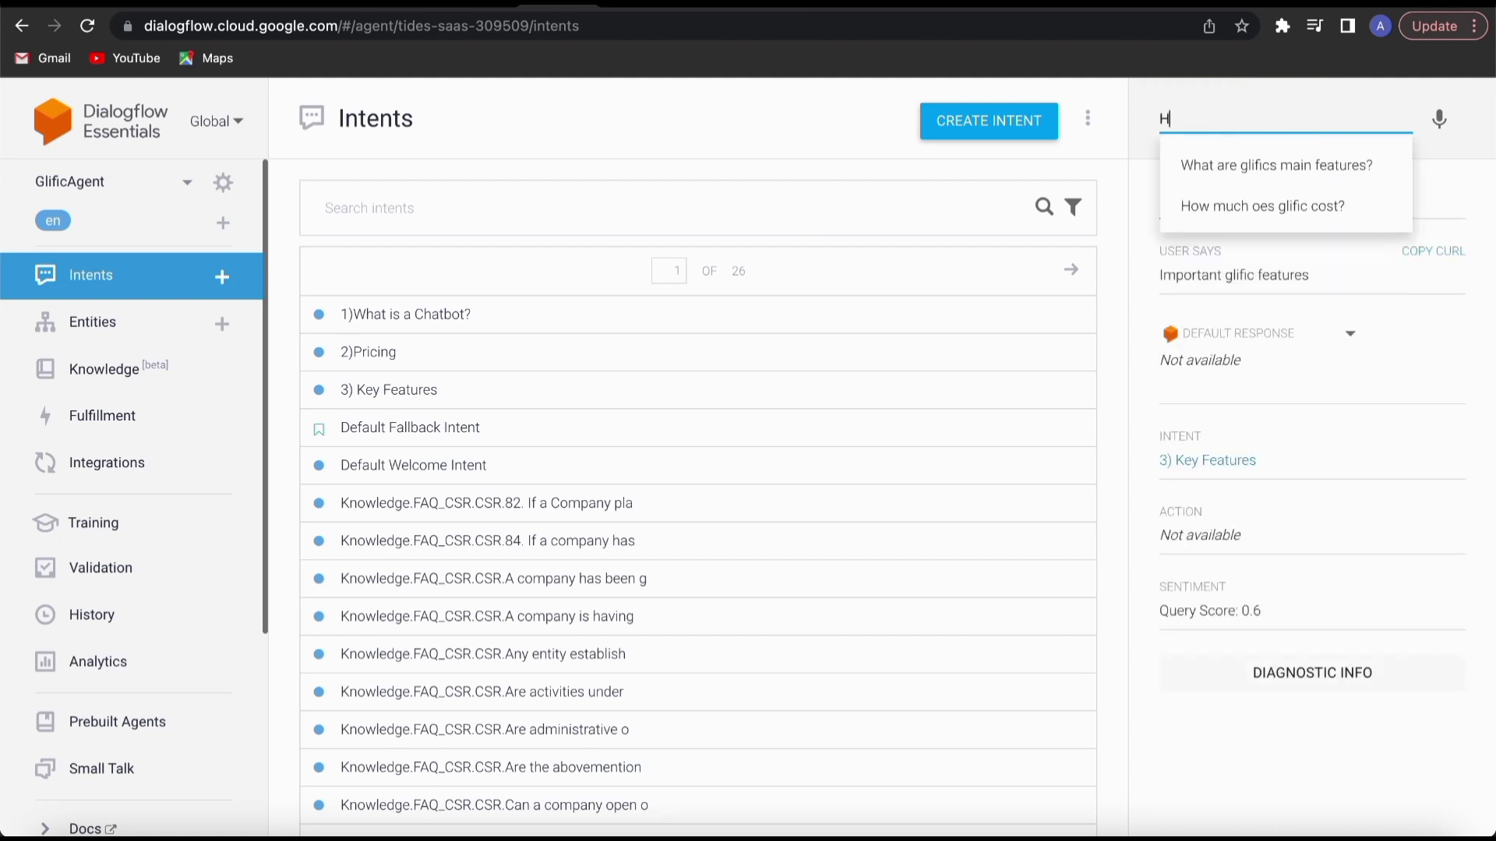
{"action": "type", "text": "ow much will the "}
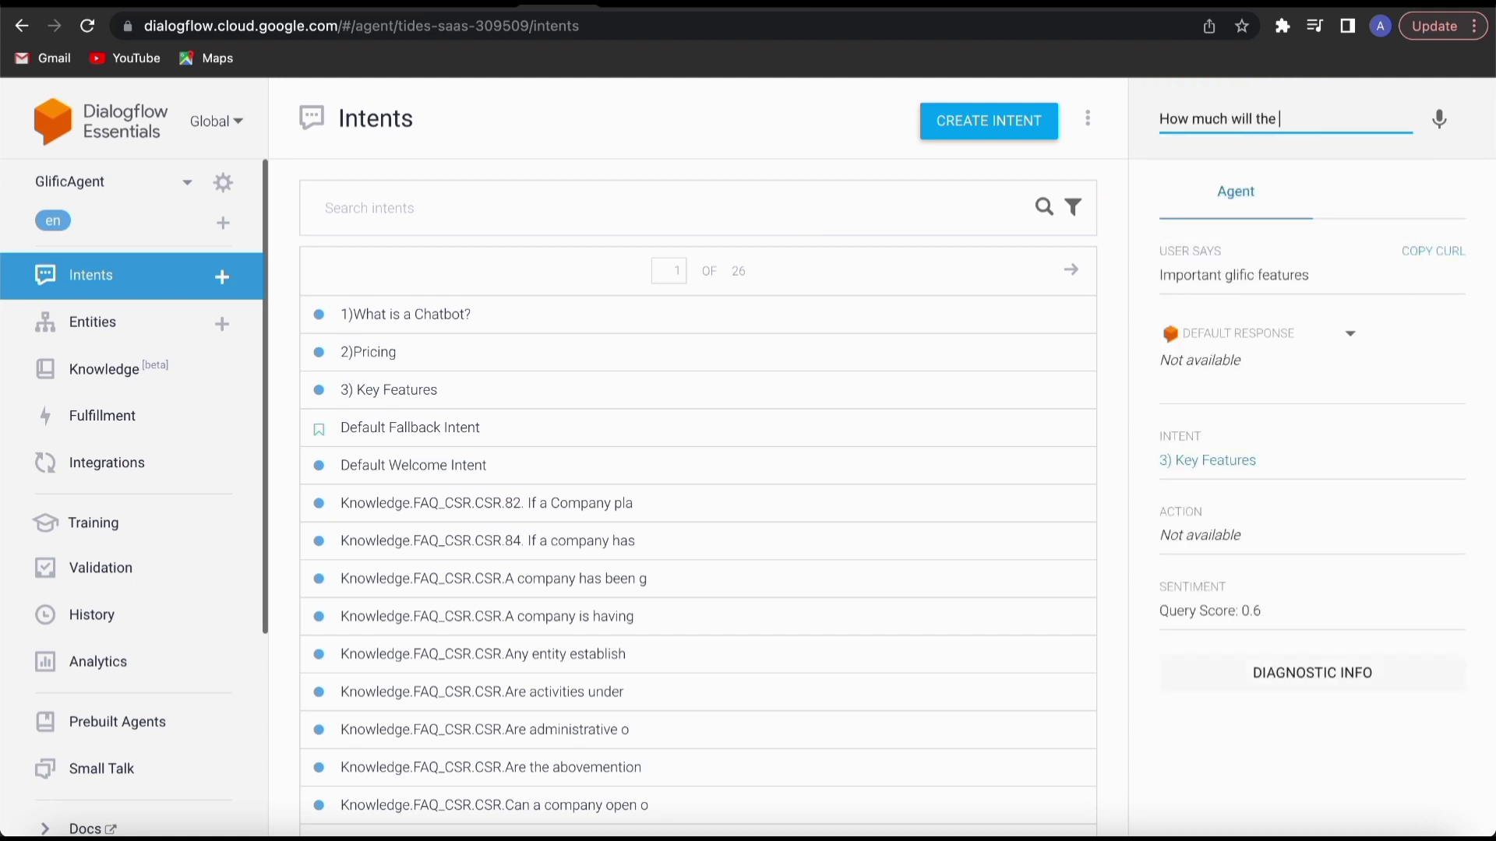
{"action": "type", "text": "chatbot cost"}
{"action": "key", "text": "Return"}
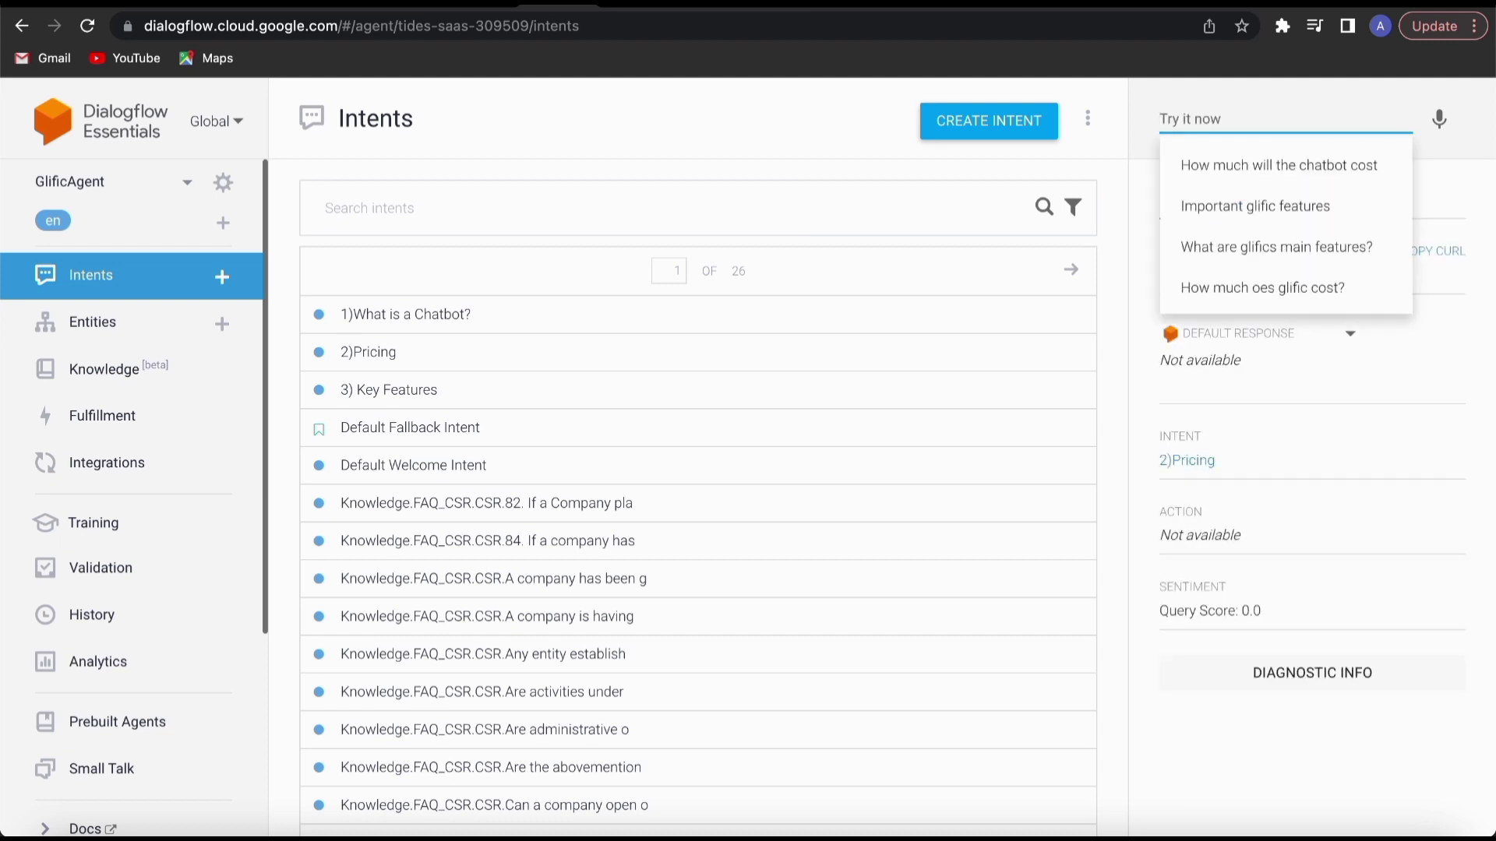
Test the query "Chatbot kya hai" and examine the intentDetectionConfidence value in its diagnostic info.
{"action": "type", "text": "Chatbot kya hai"}
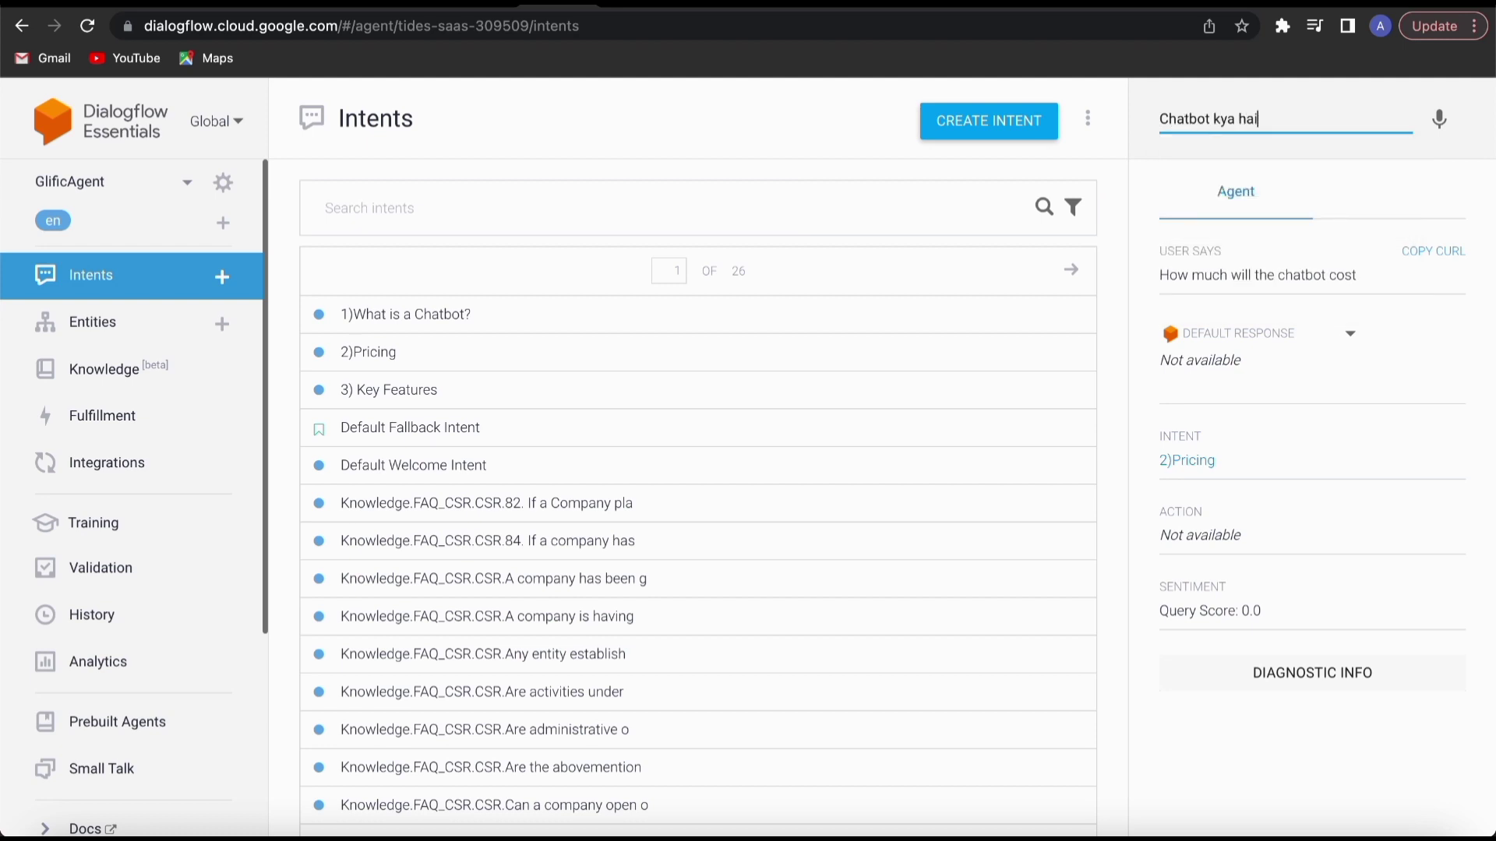
{"action": "key", "text": "Return"}
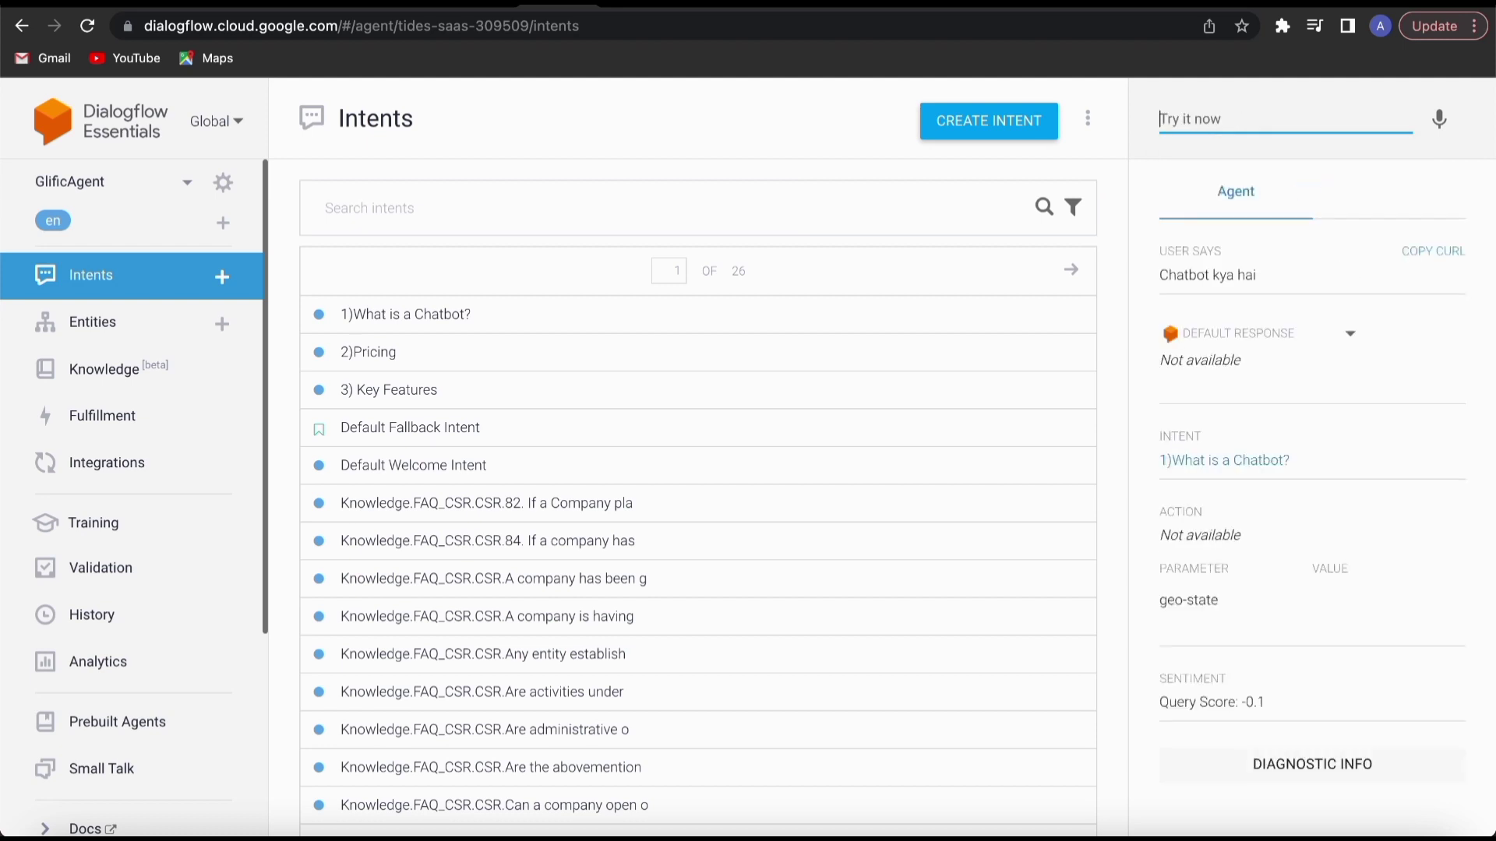
{"action": "left_click", "coordinate": [1254, 766]}
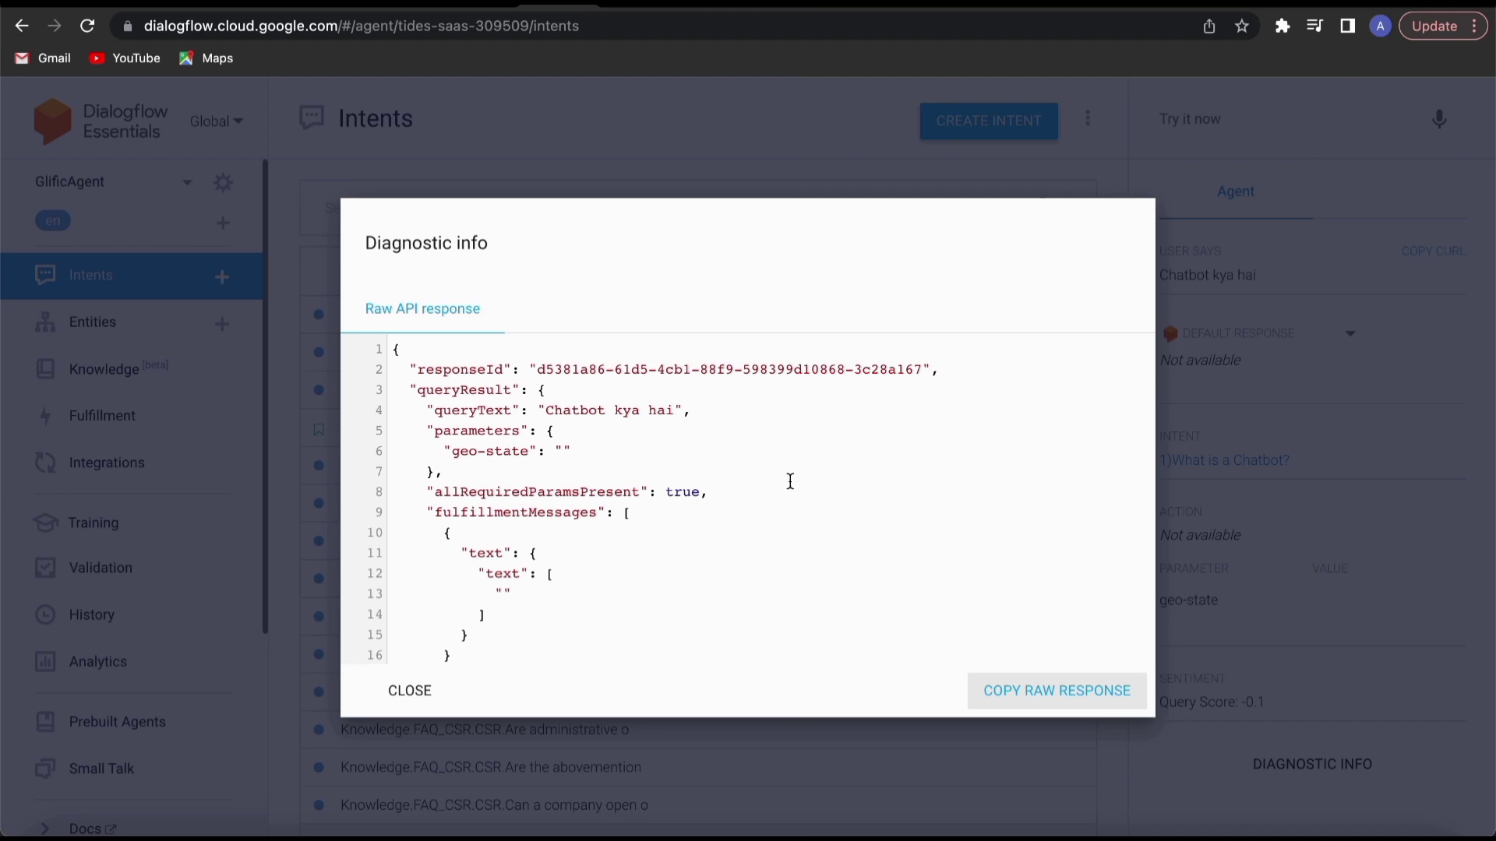
{"action": "scroll", "coordinate": [702, 477], "scroll_direction": "down", "scroll_amount": 3}
{"action": "scroll", "coordinate": [702, 477], "scroll_direction": "down", "scroll_amount": 4}
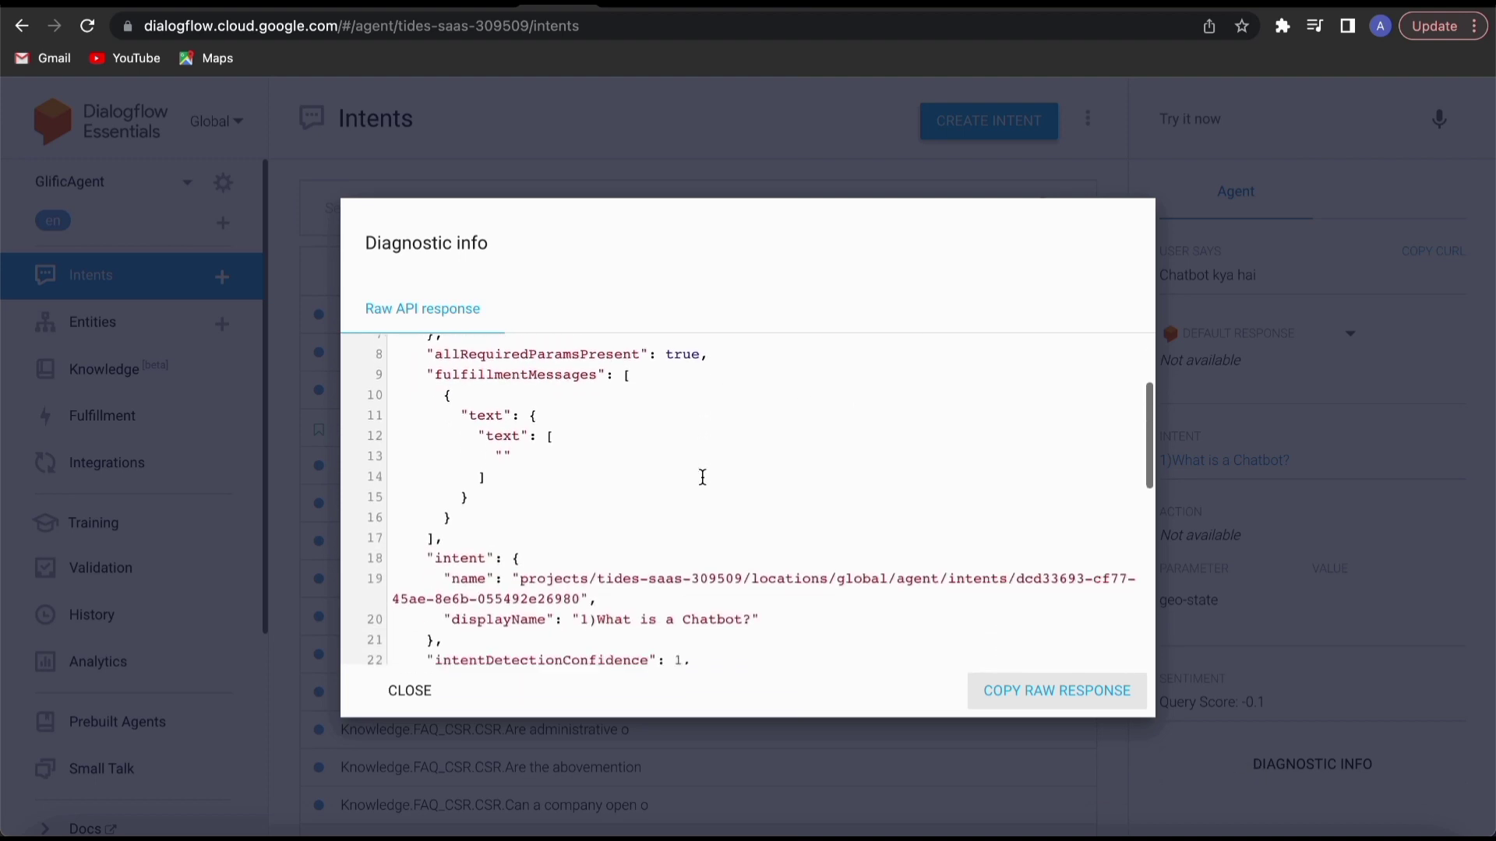
{"action": "scroll", "coordinate": [703, 477], "scroll_direction": "down", "scroll_amount": 1}
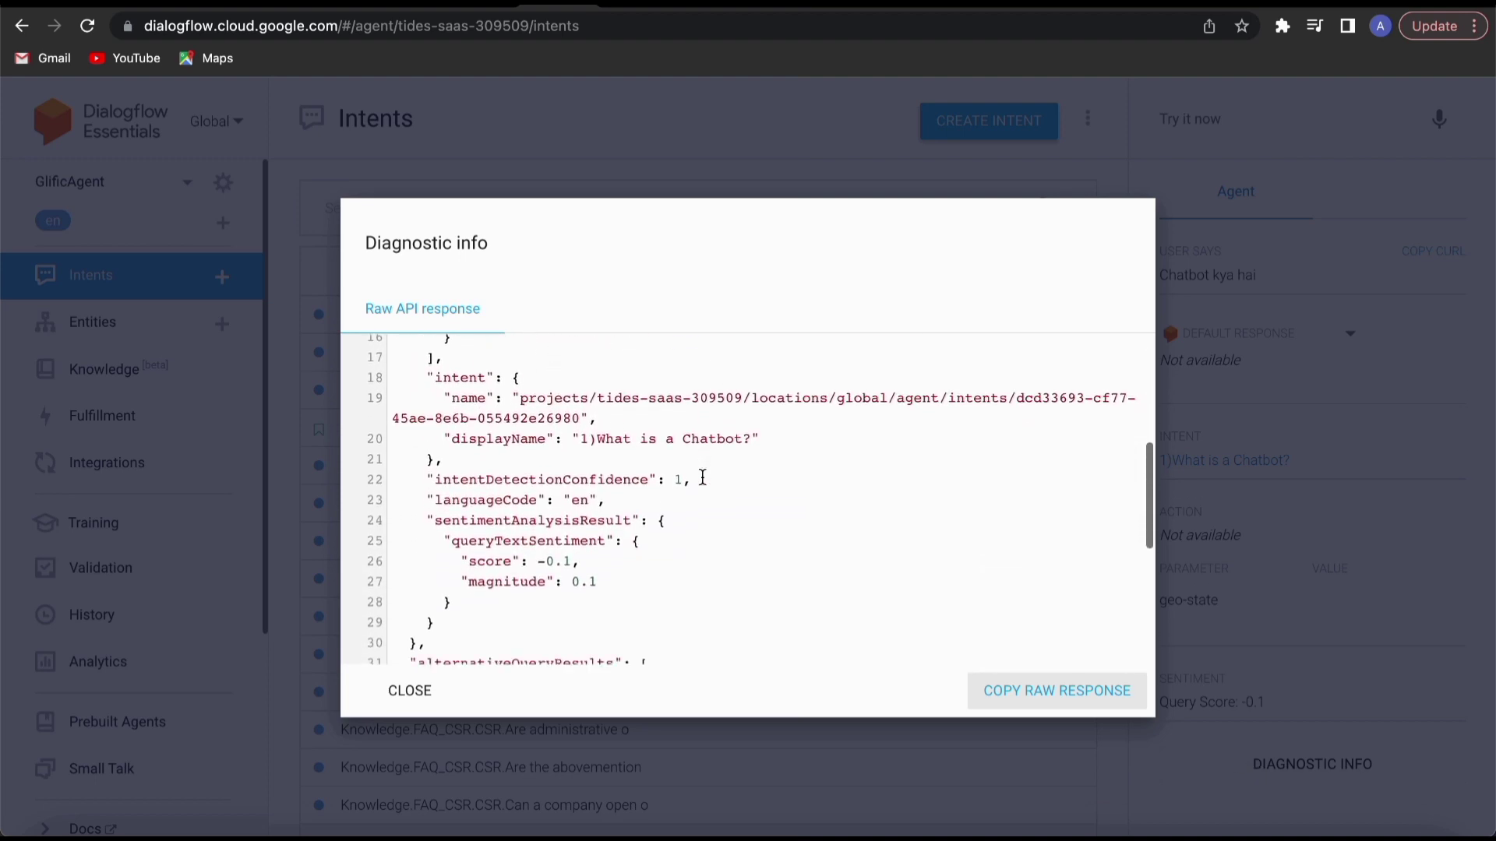
{"action": "left_click_drag", "start_coordinate": [684, 482], "coordinate": [427, 480]}
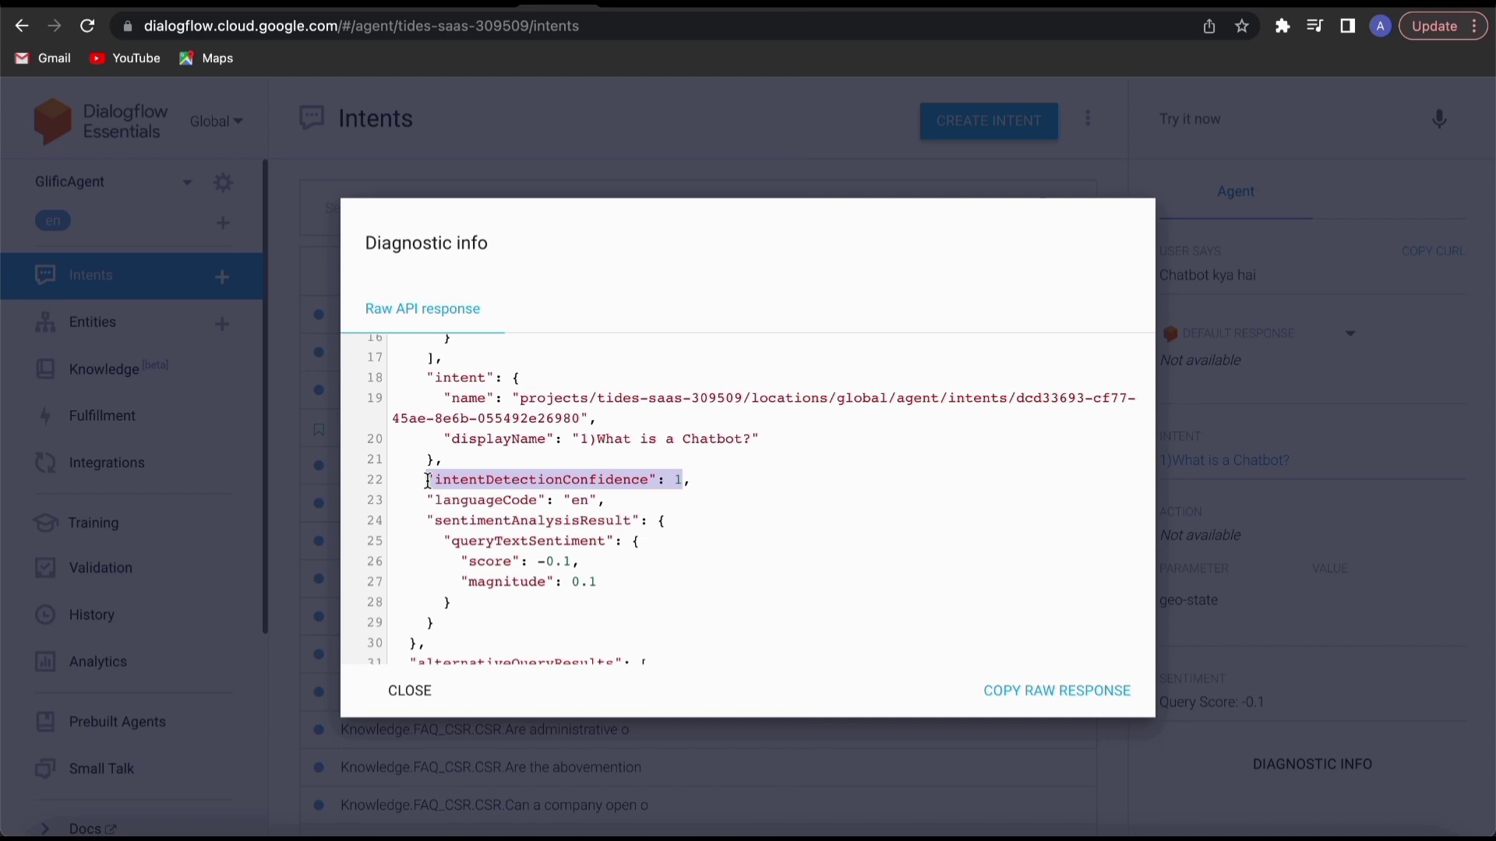
{"action": "left_click", "coordinate": [410, 692]}
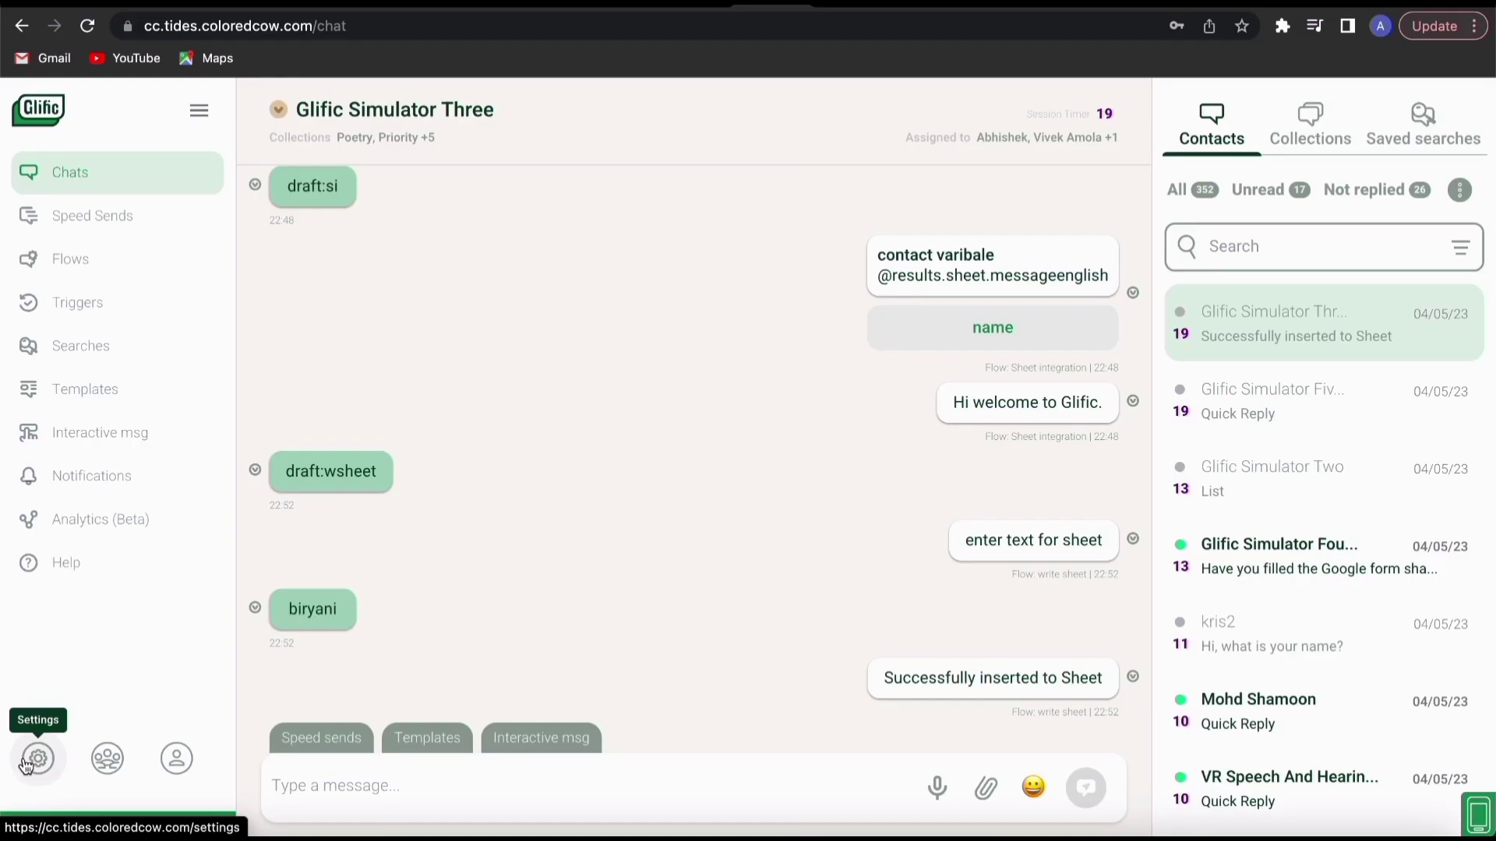
In Glific, open the Dialogflow connection settings for editing.
{"action": "left_click", "coordinate": [26, 763]}
{"action": "scroll", "coordinate": [685, 621], "scroll_direction": "down", "scroll_amount": 2}
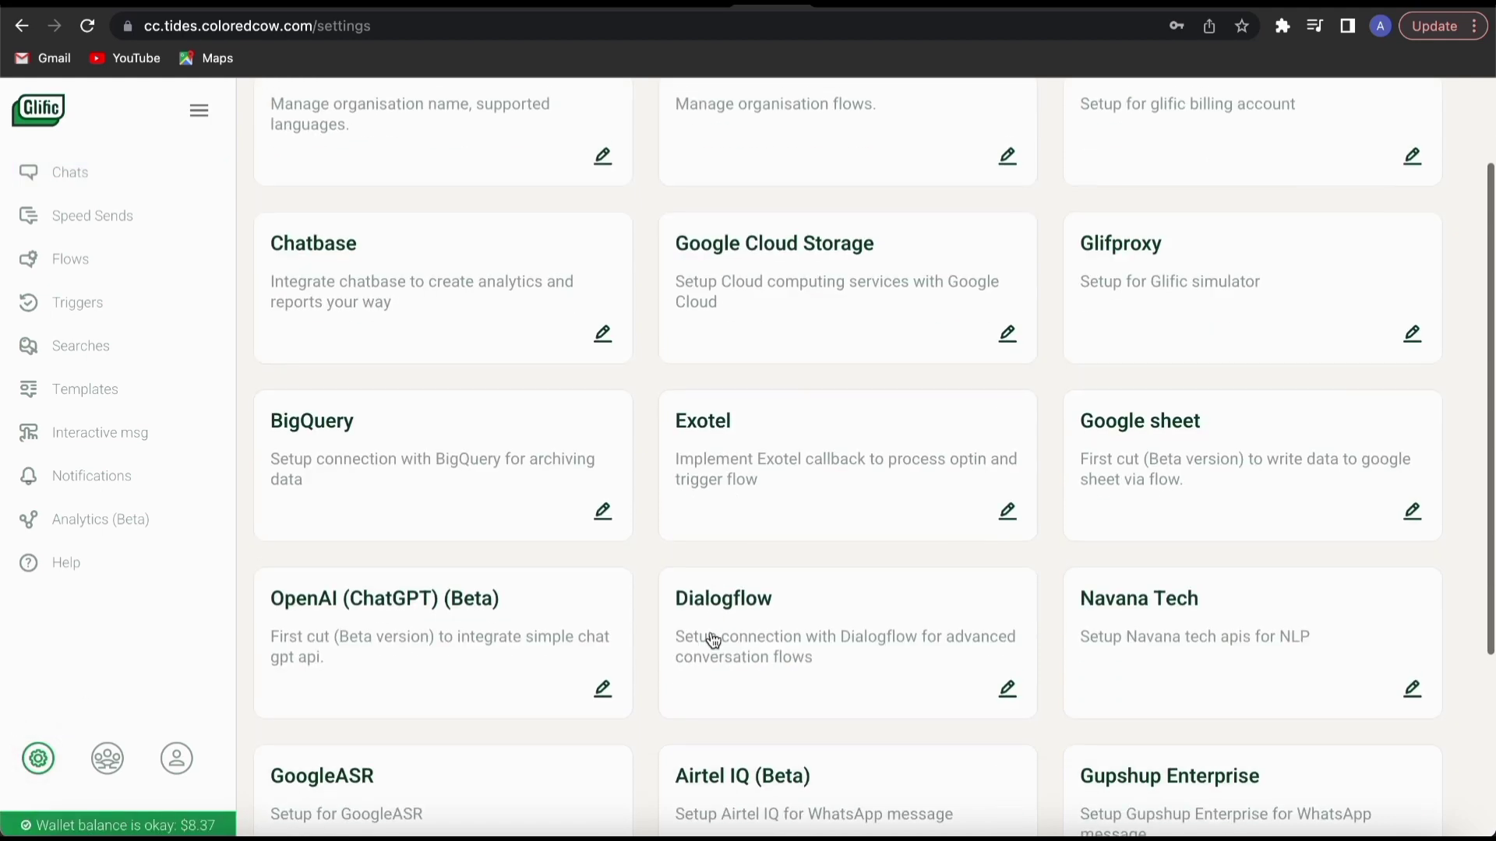
{"action": "left_click", "coordinate": [1008, 682]}
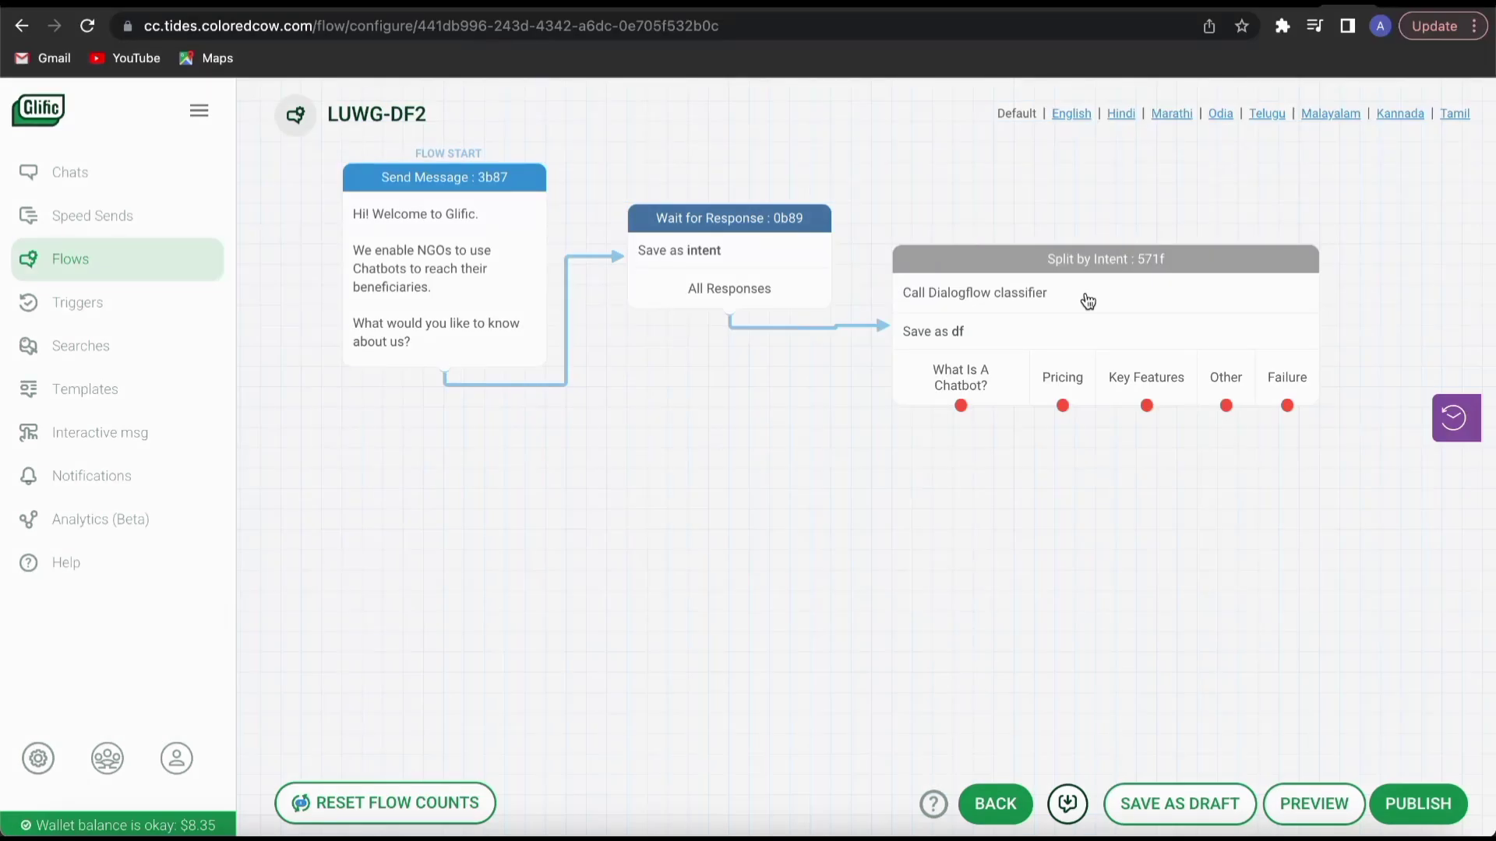
Check the operator and intent options in the Dialogflow Split by Intent node, and confirm the node with result name df.
{"action": "left_click", "coordinate": [1088, 300]}
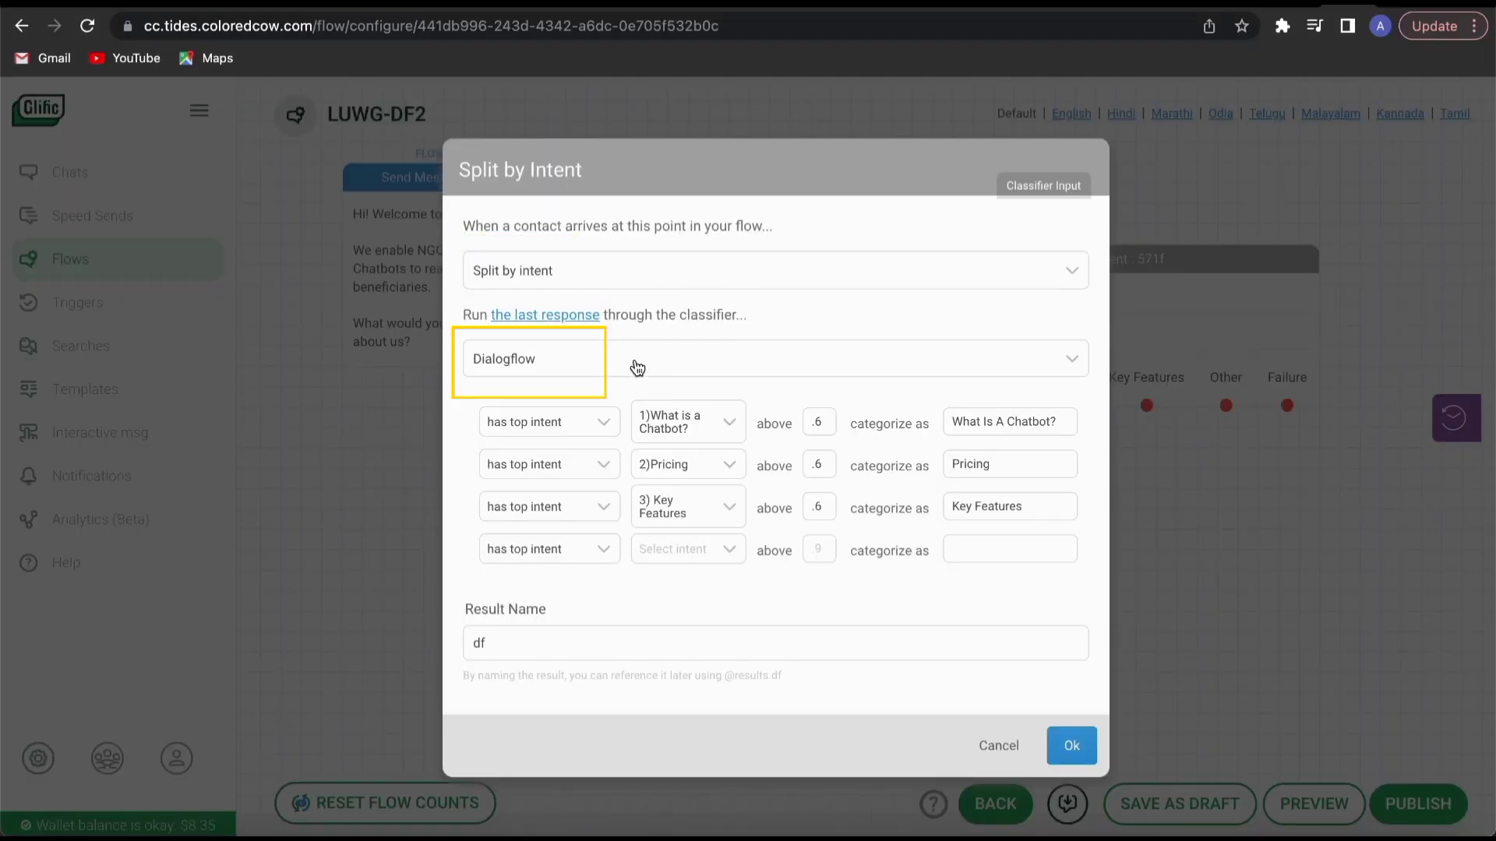
{"action": "left_click", "coordinate": [605, 424]}
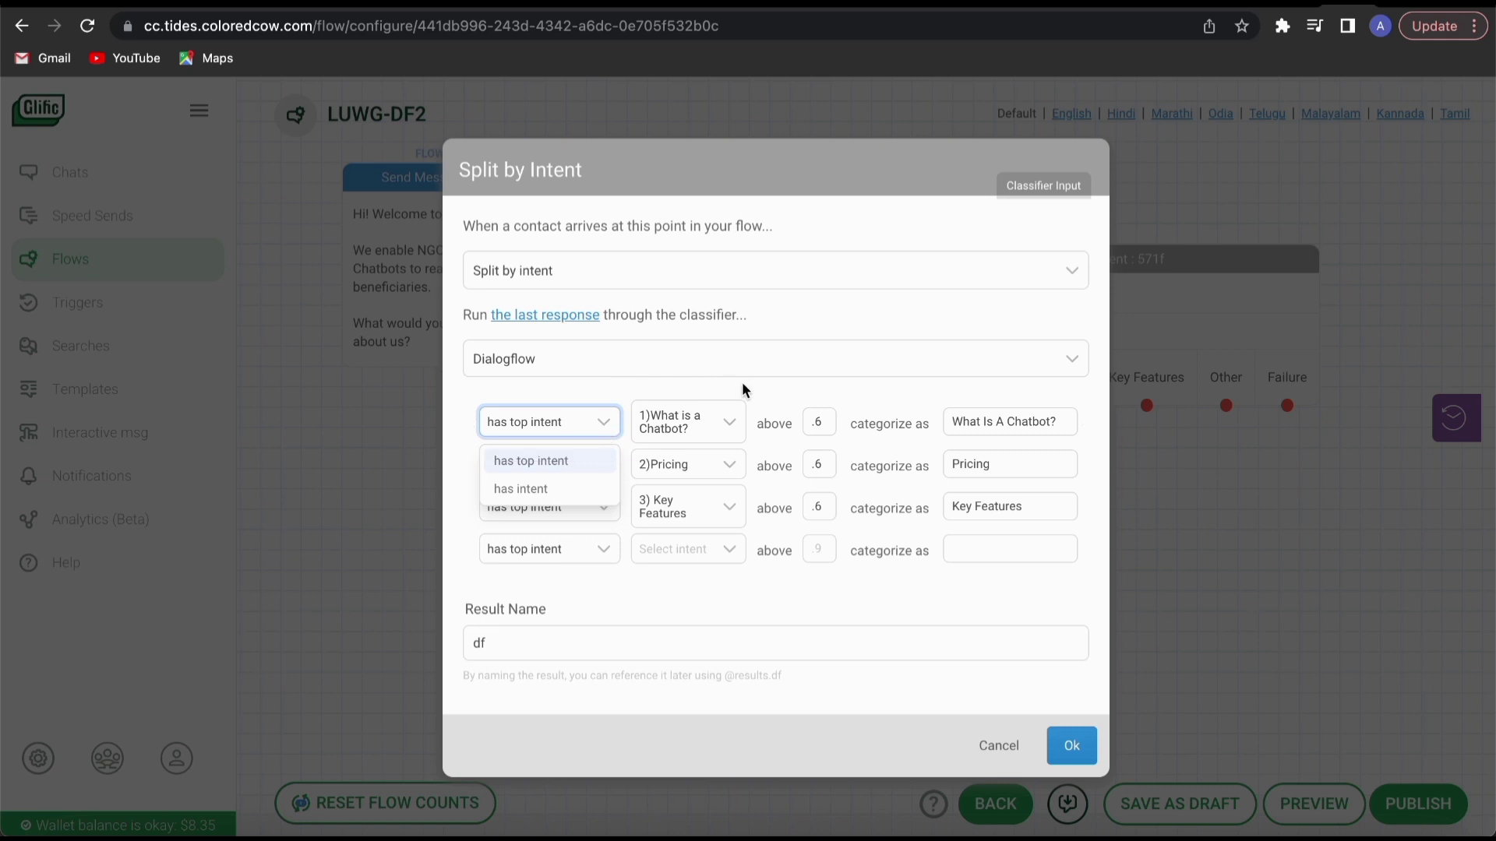
{"action": "left_click", "coordinate": [761, 388]}
{"action": "left_click", "coordinate": [739, 422]}
{"action": "scroll", "coordinate": [702, 530], "scroll_direction": "down", "scroll_amount": 4}
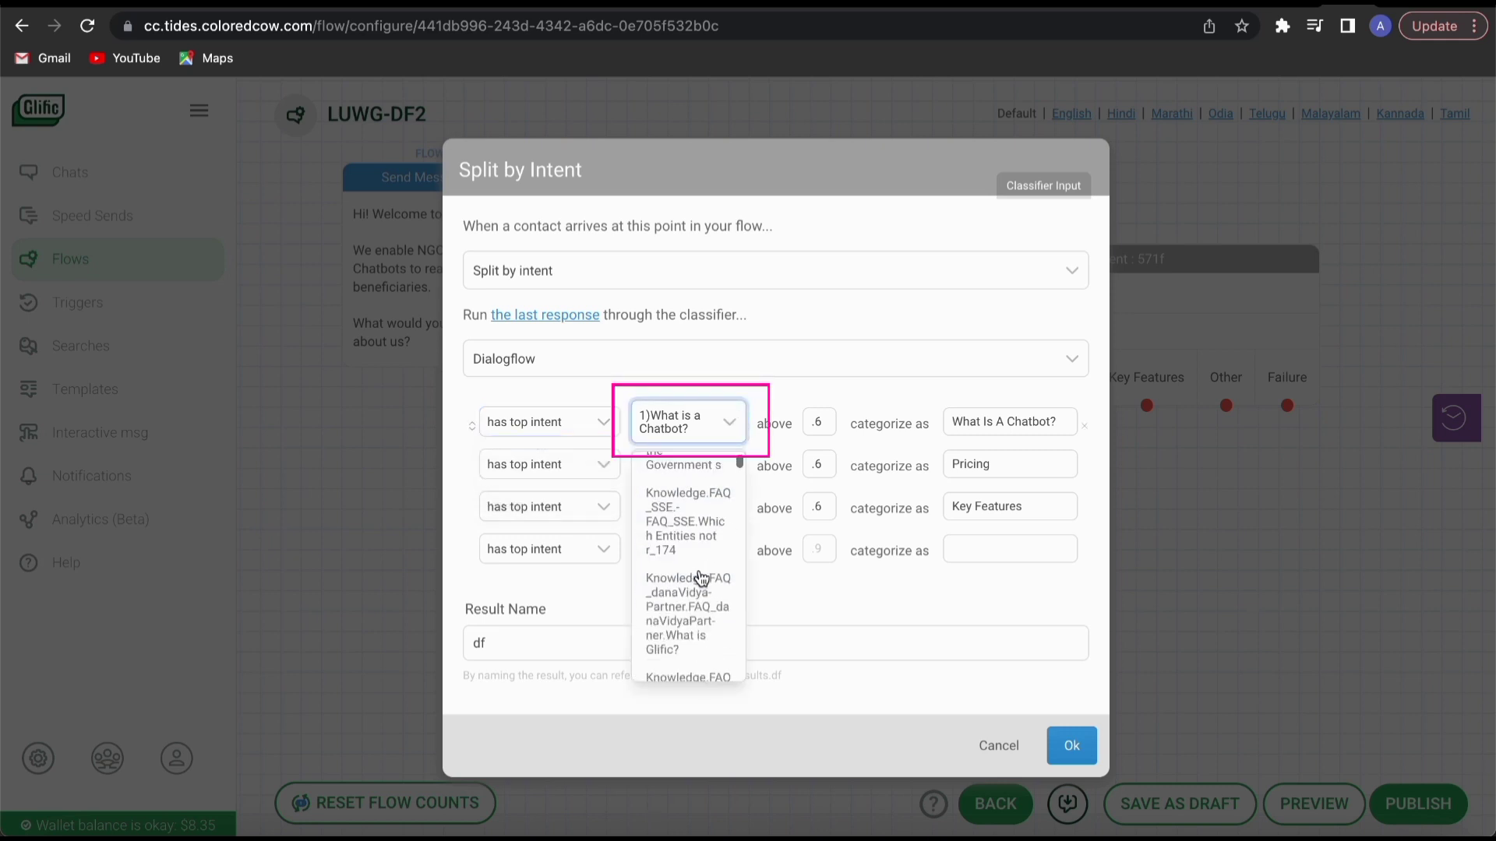
{"action": "left_click", "coordinate": [764, 390]}
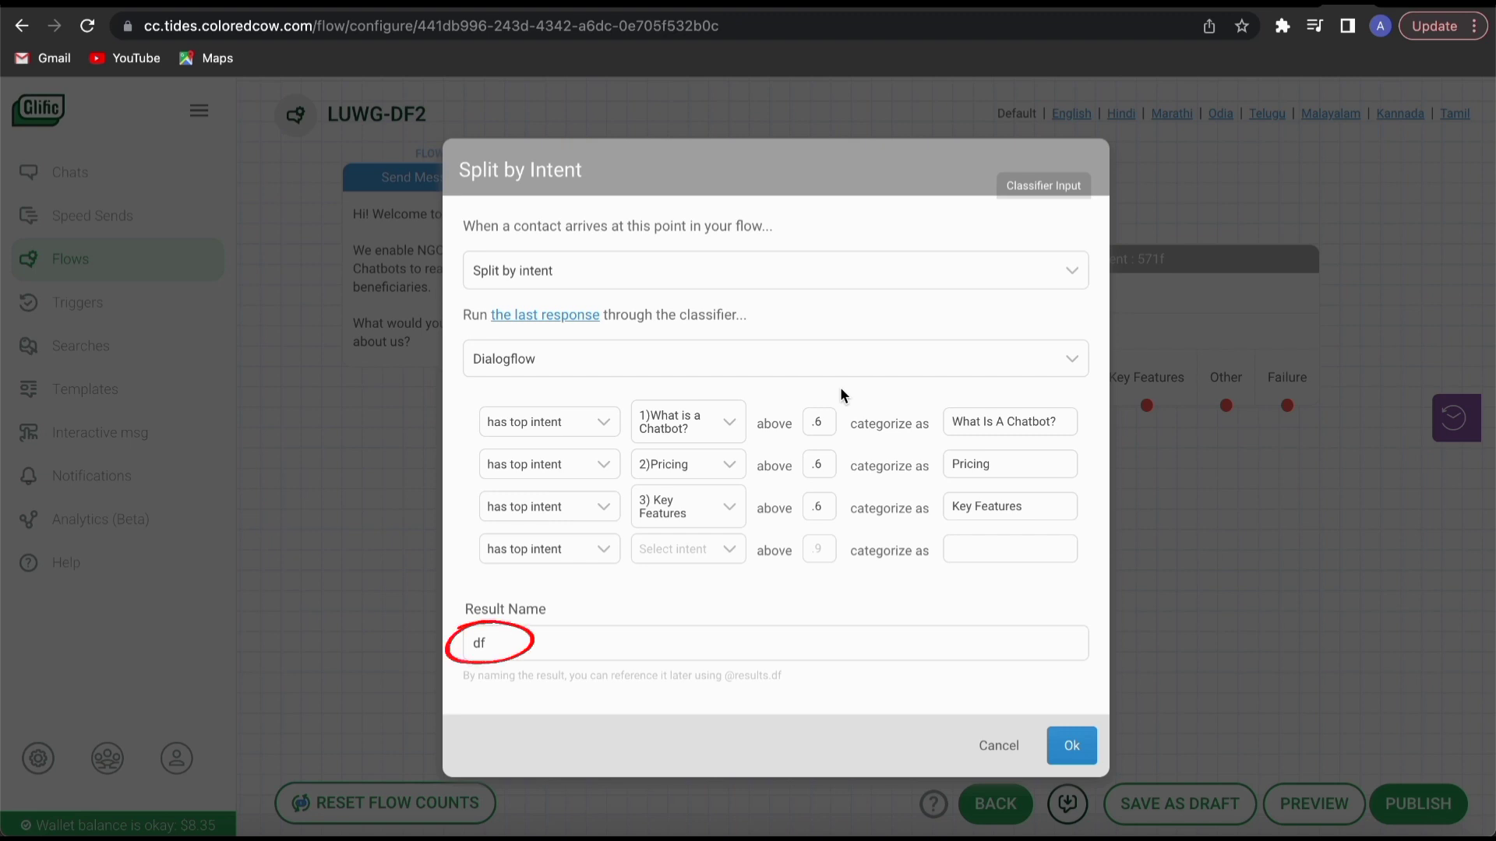
{"action": "left_click", "coordinate": [1065, 748]}
{"action": "left_click_drag", "start_coordinate": [961, 405], "coordinate": [484, 444]}
{"action": "left_click", "coordinate": [478, 433]}
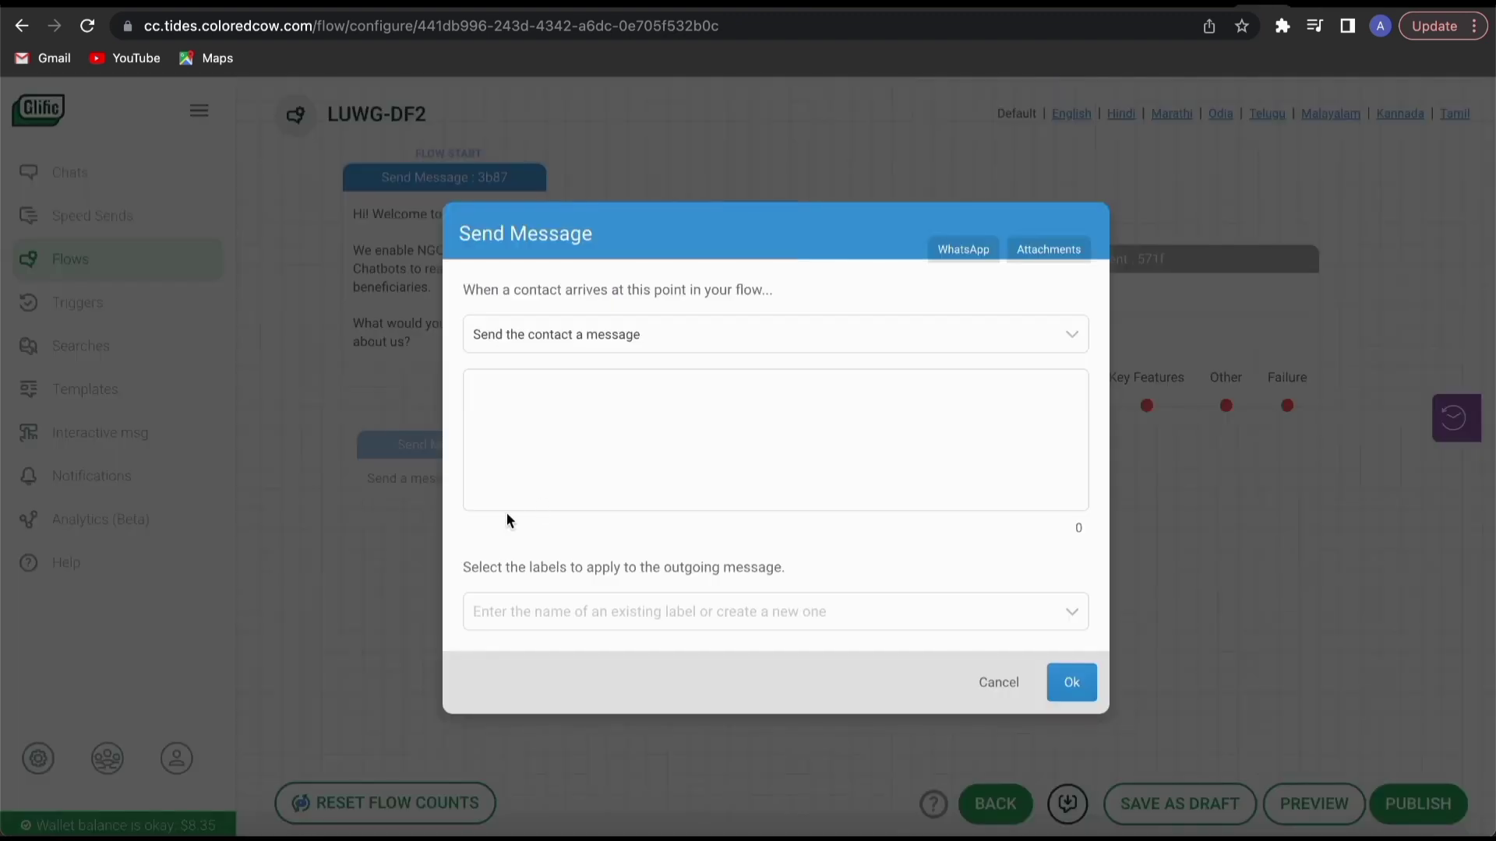
{"action": "left_click", "coordinate": [552, 415]}
{"action": "type", "text": "This is"}
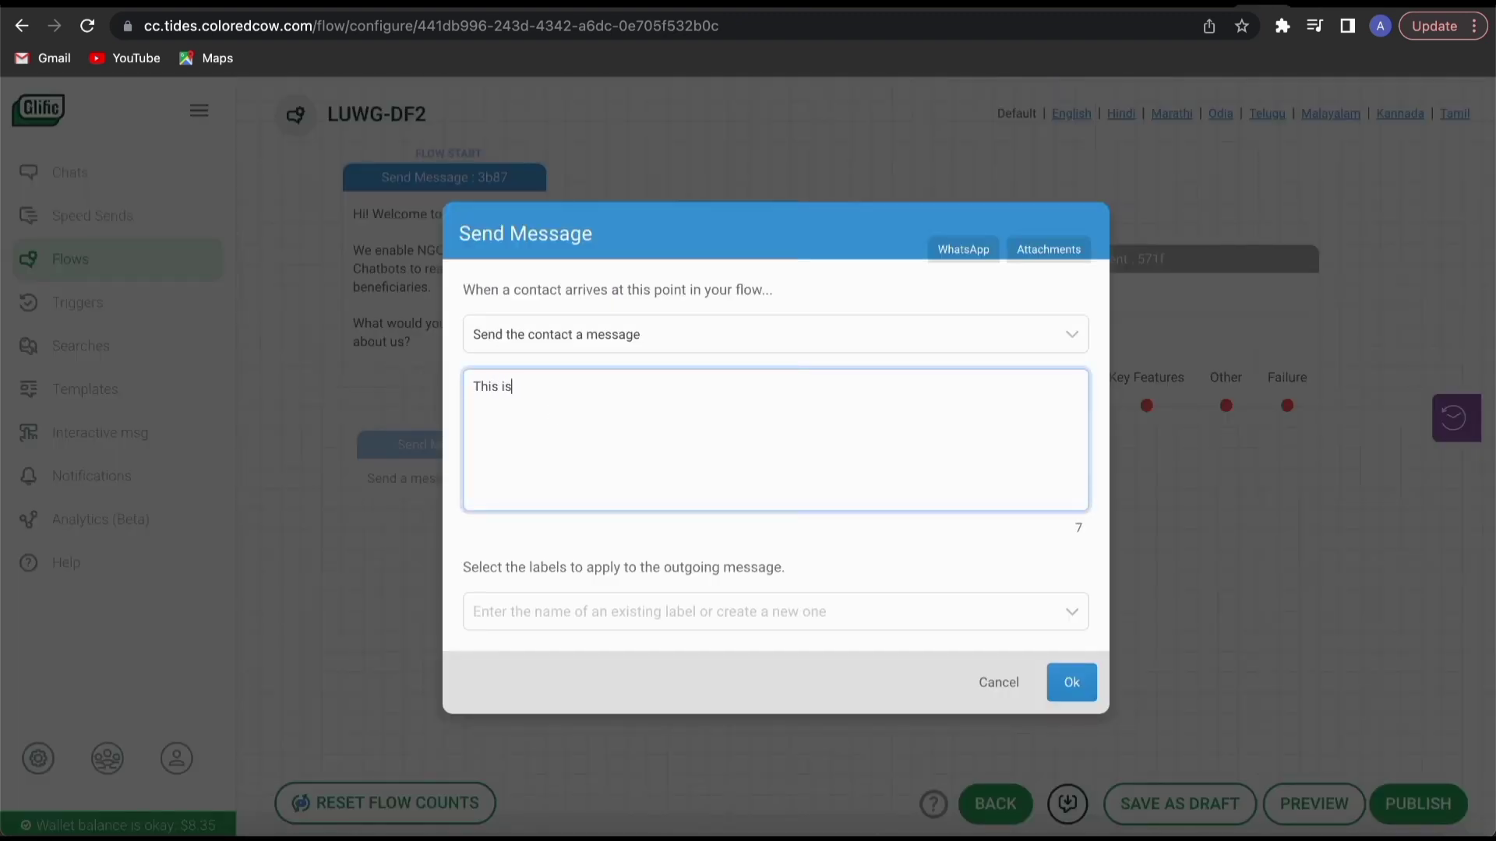
{"action": "type", "text": " a *Chatbot*"}
{"action": "key", "text": "Return"}
{"action": "key", "text": "Return"}
{"action": "type", "text": "(*Dialogflow response*: @results.df.response) (*Confidence*: @results.df.confidence) (*Intent*: @results.df.intent)"}
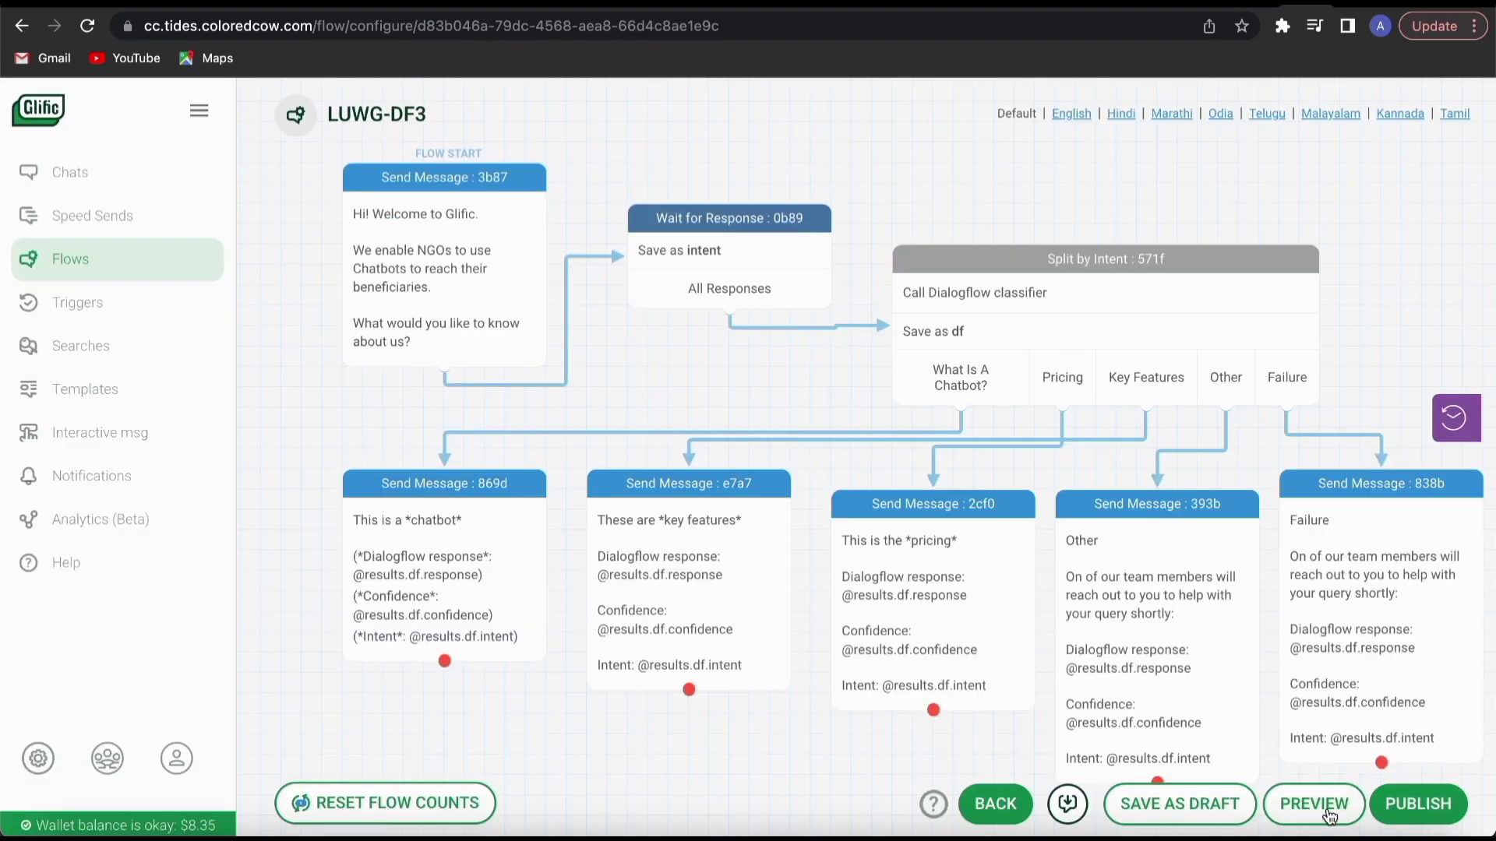
Preview the flow in the simulator and send the test message "How much is the expense for Glific?".
{"action": "left_click", "coordinate": [1316, 804]}
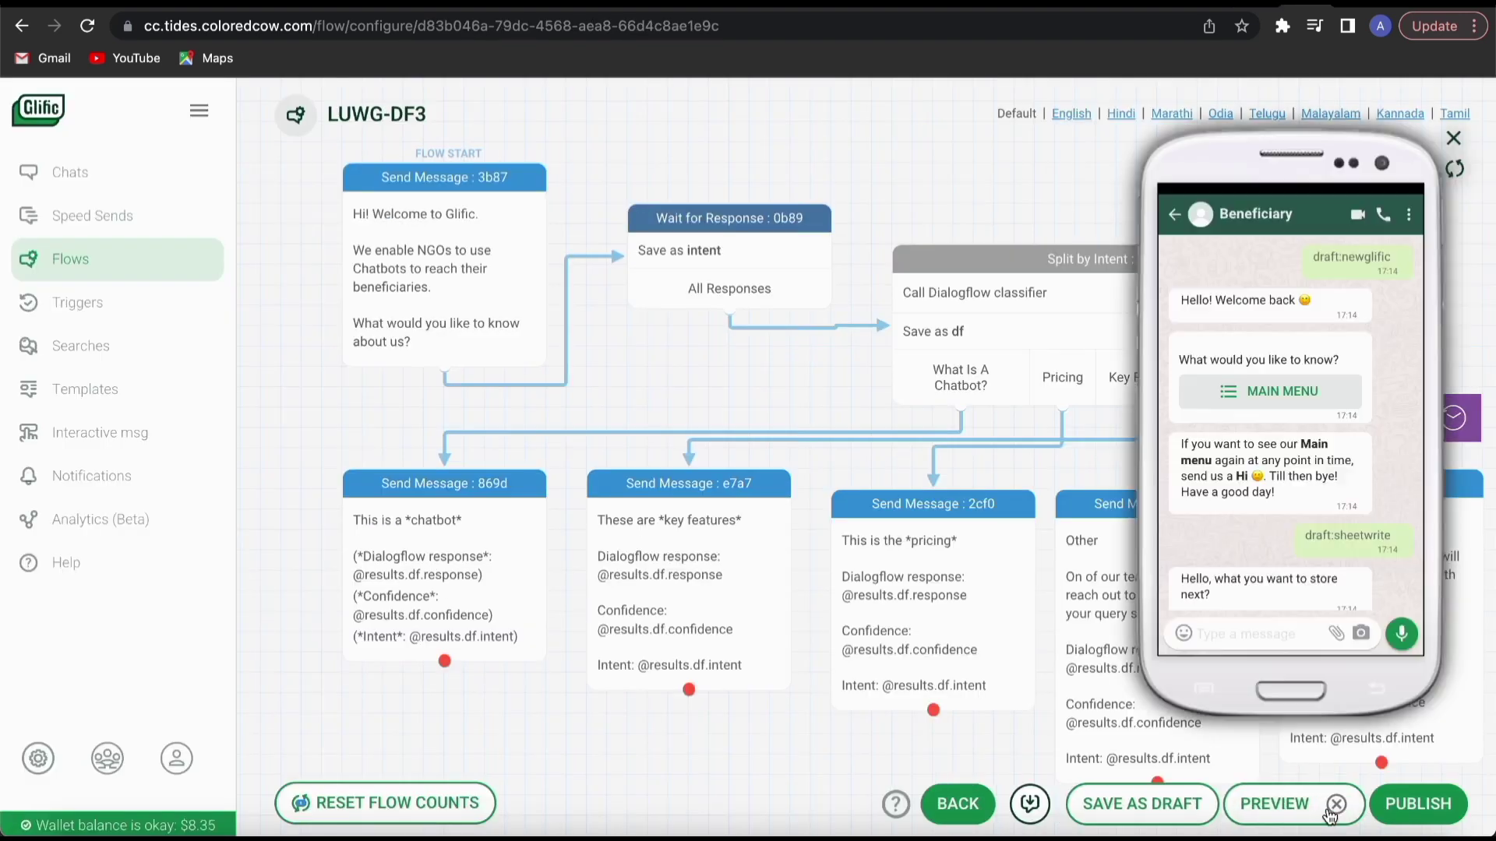
{"action": "type", "text": "How mu"}
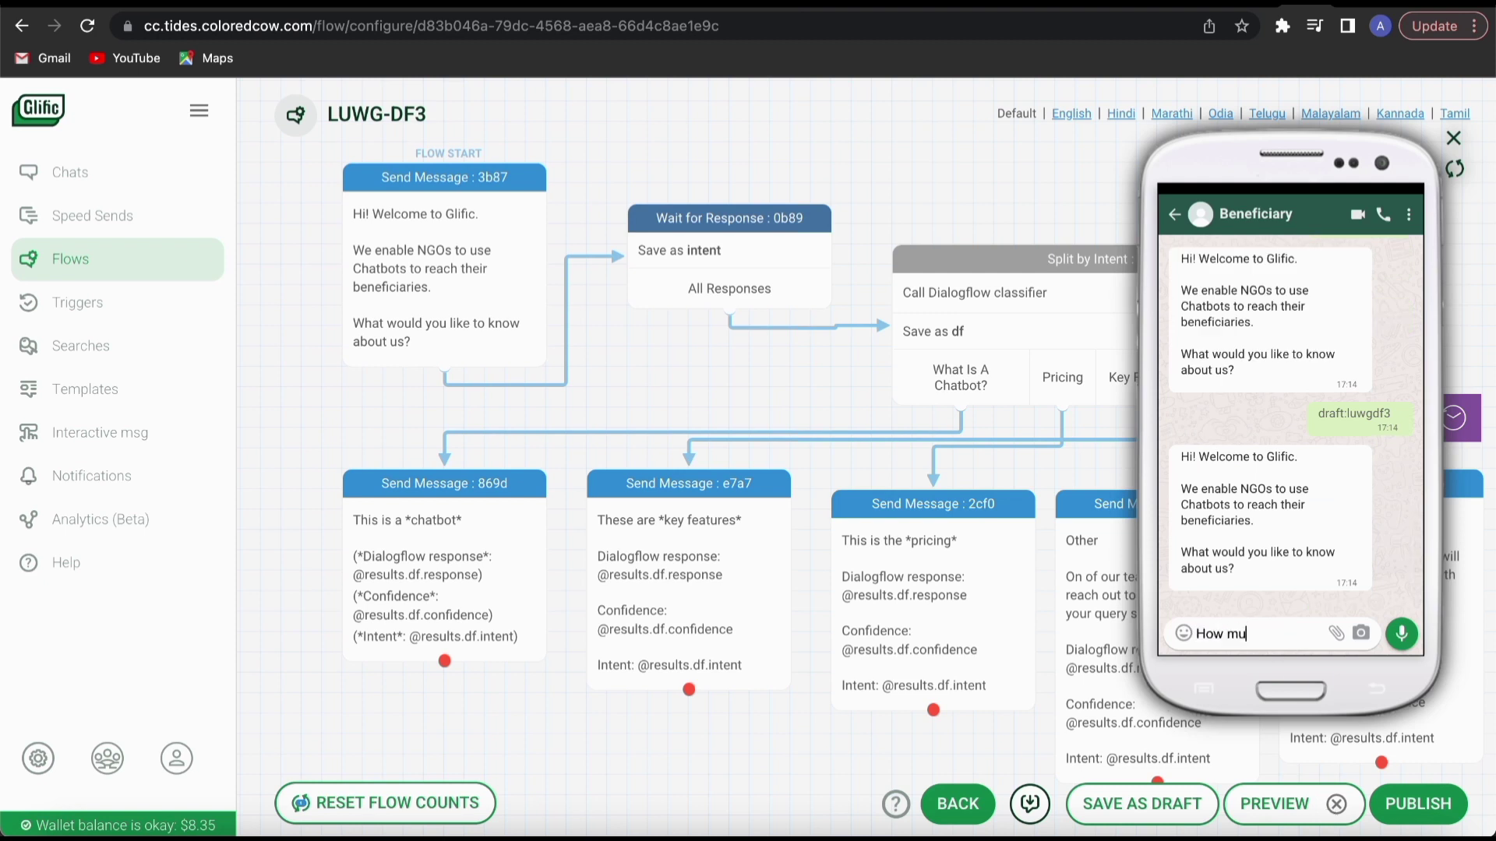
{"action": "type", "text": "ch is the expense for Glific?"}
{"action": "key", "text": "Return"}
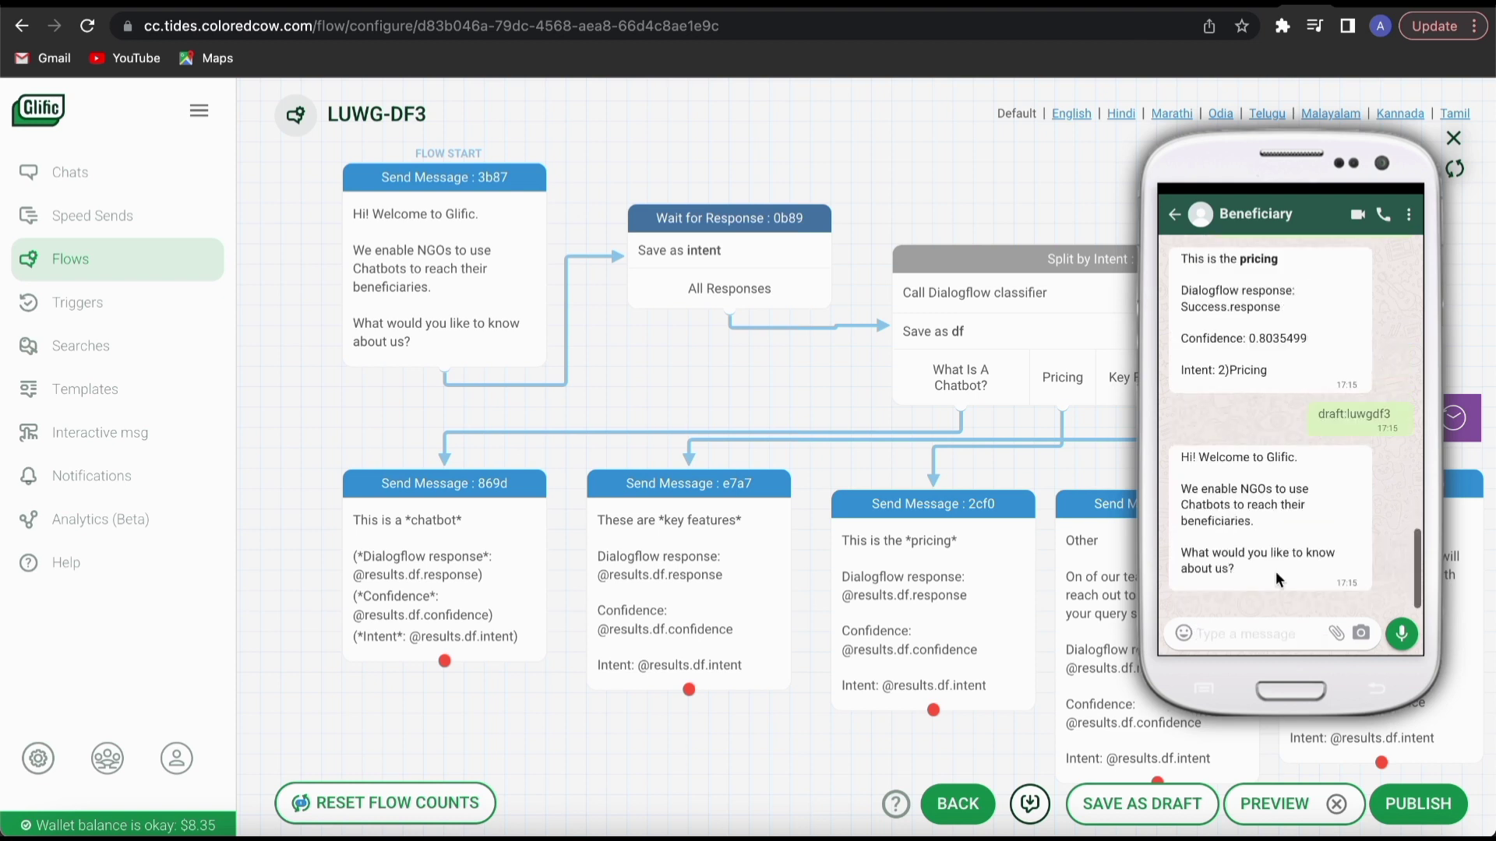
Send the test message "Glific kya hai" in the flow simulator.
{"action": "type", "text": "Glific k"}
{"action": "type", "text": "ey features"}
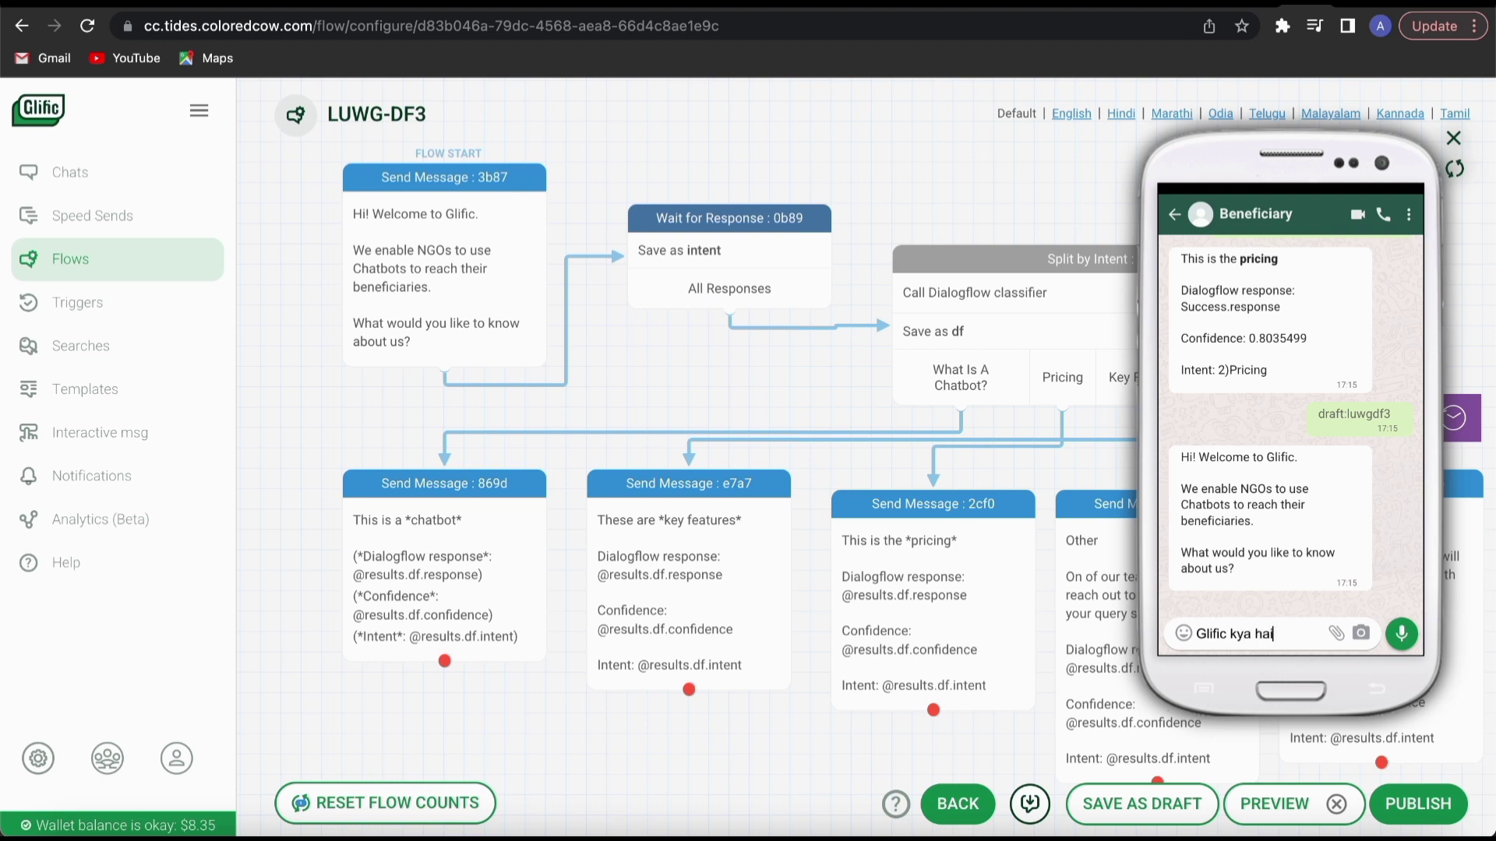
{"action": "key", "text": "Return"}
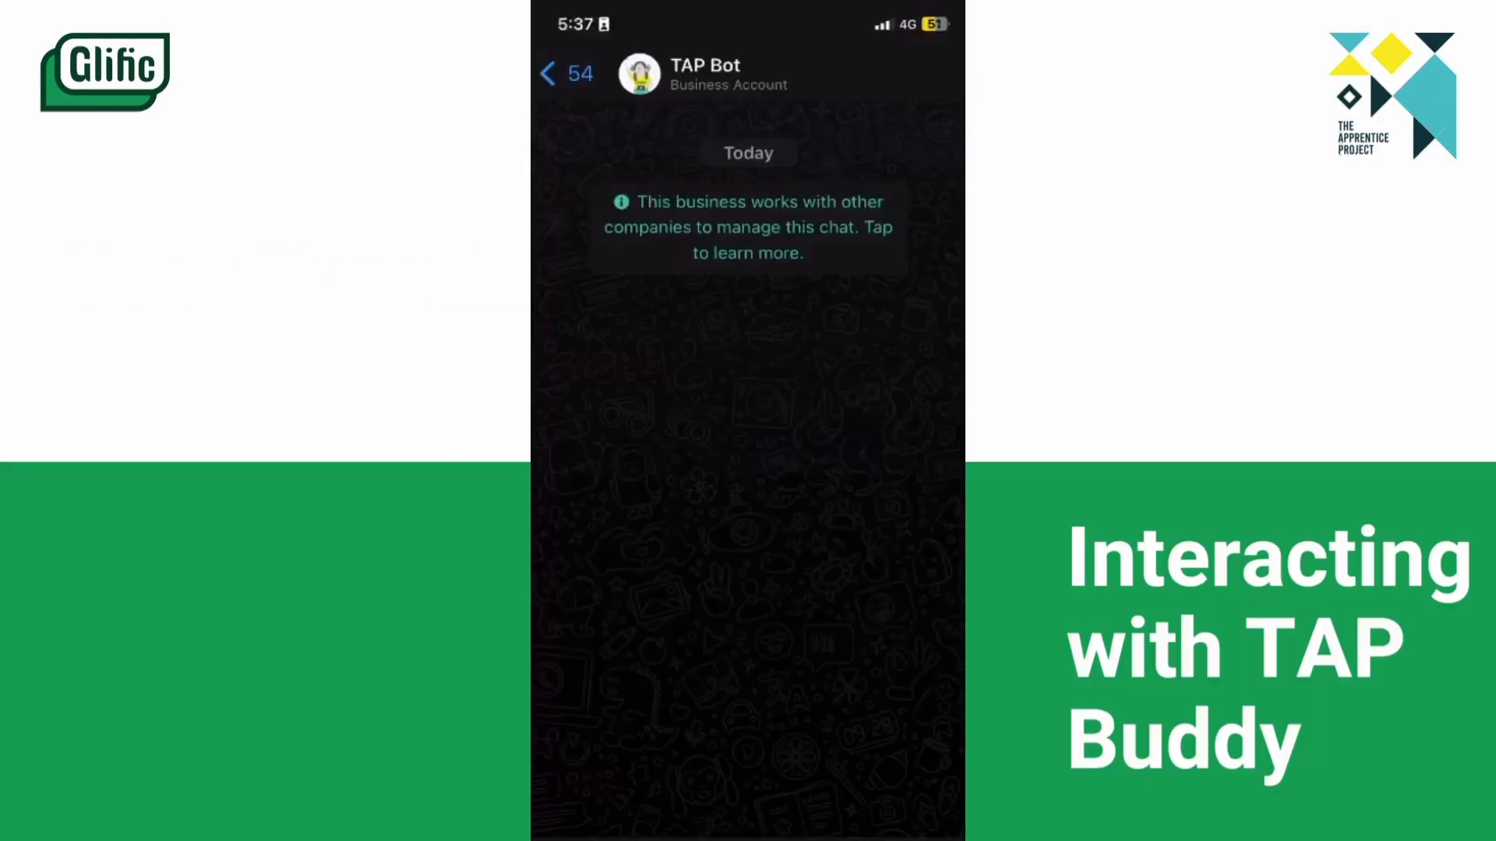
In the WhatsApp chat with TAP Bot, paste and send the message "batch2testactivity".
{"action": "left_click", "coordinate": [596, 517]}
{"action": "left_click", "coordinate": [596, 517]}
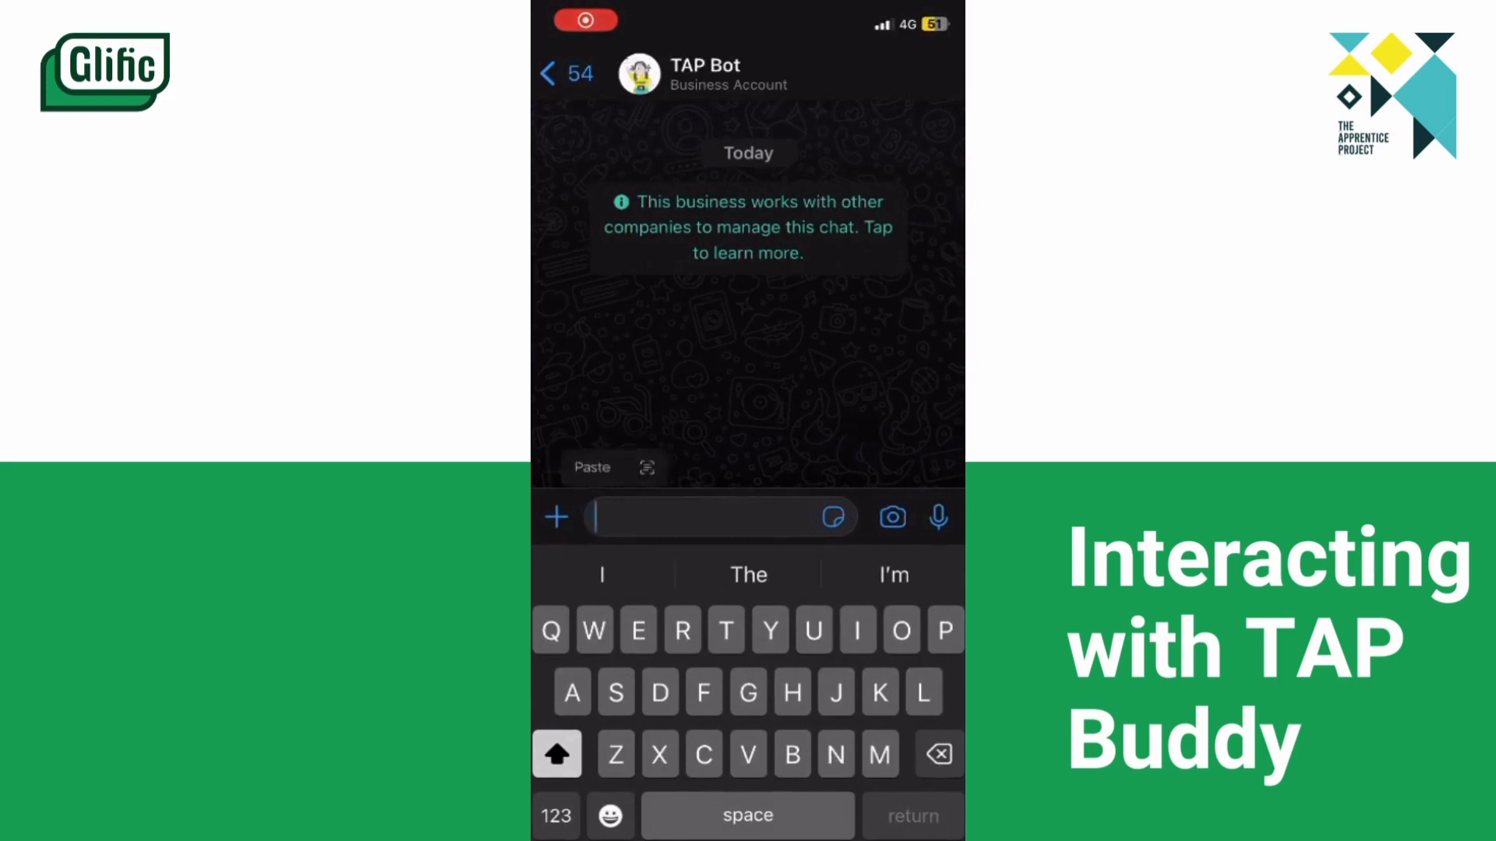
{"action": "left_click", "coordinate": [590, 465]}
{"action": "left_click", "coordinate": [938, 517]}
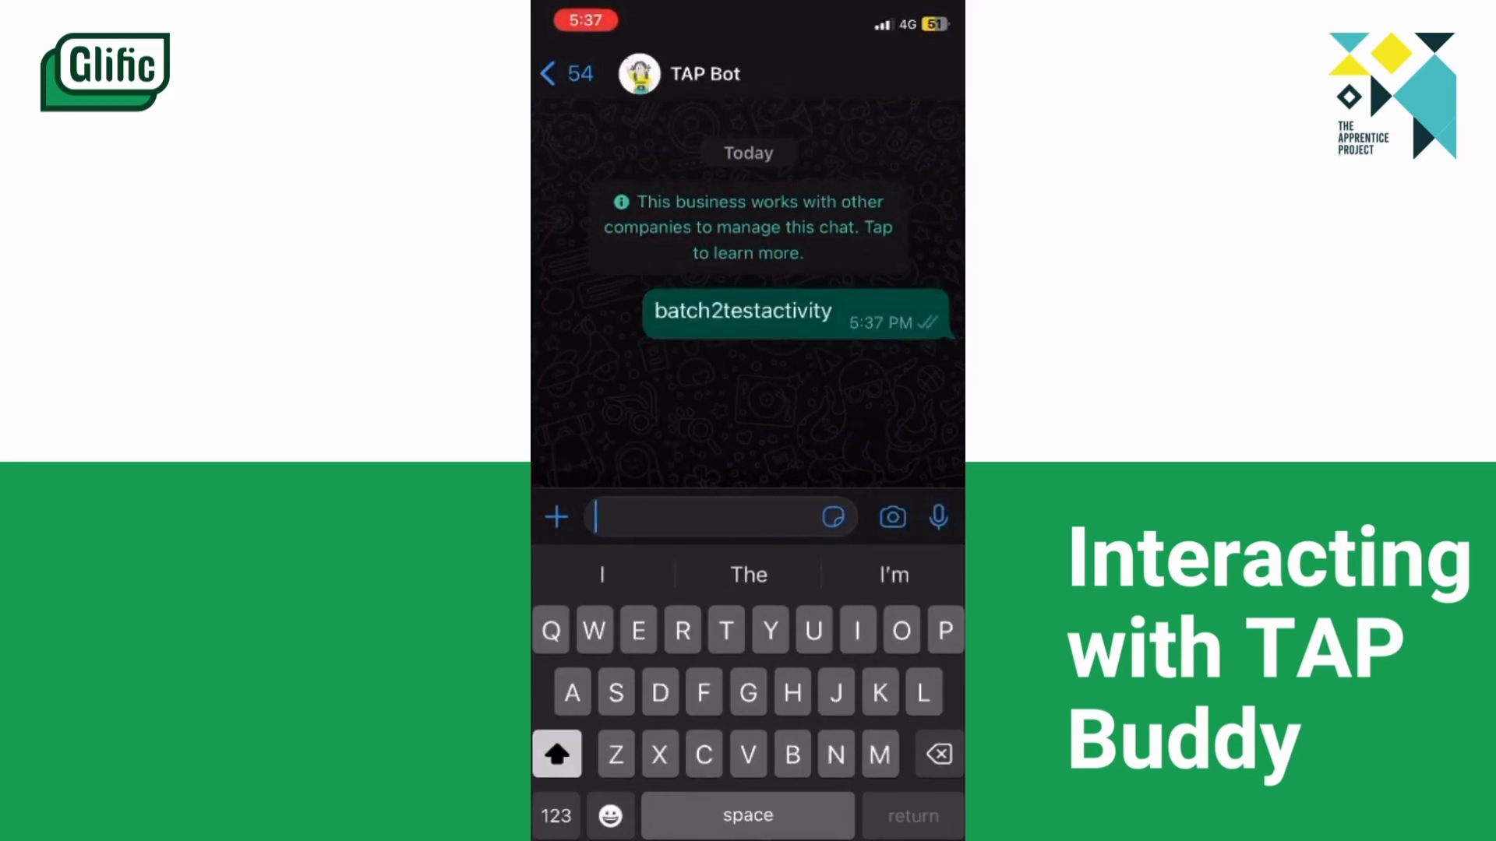
Choose Coding Secondary from TAP Bot's course list and start the activity.
{"action": "left_click", "coordinate": [709, 429]}
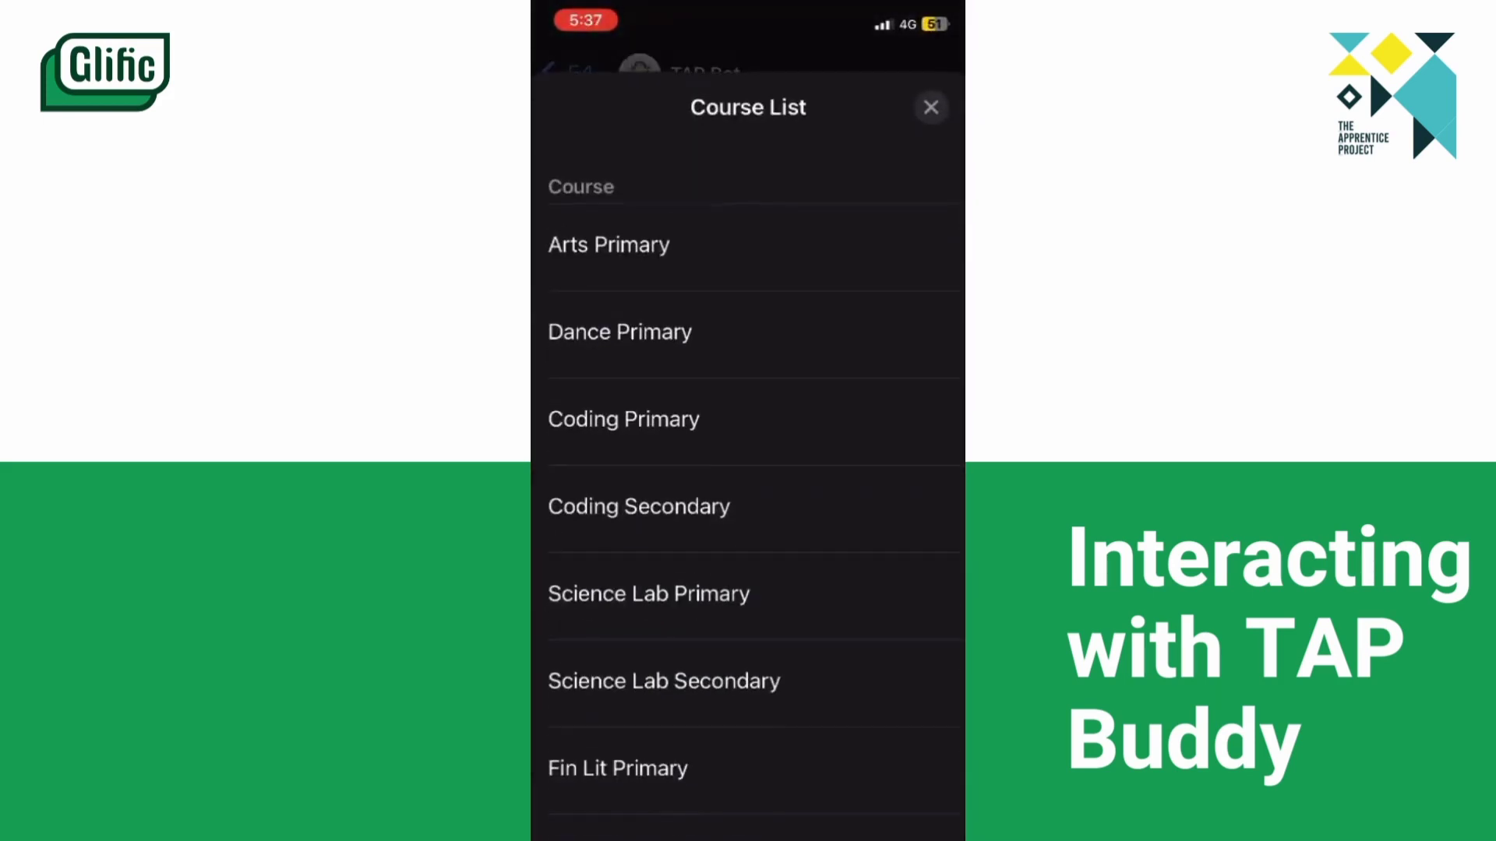
{"action": "left_click", "coordinate": [639, 507]}
{"action": "left_click", "coordinate": [748, 834]}
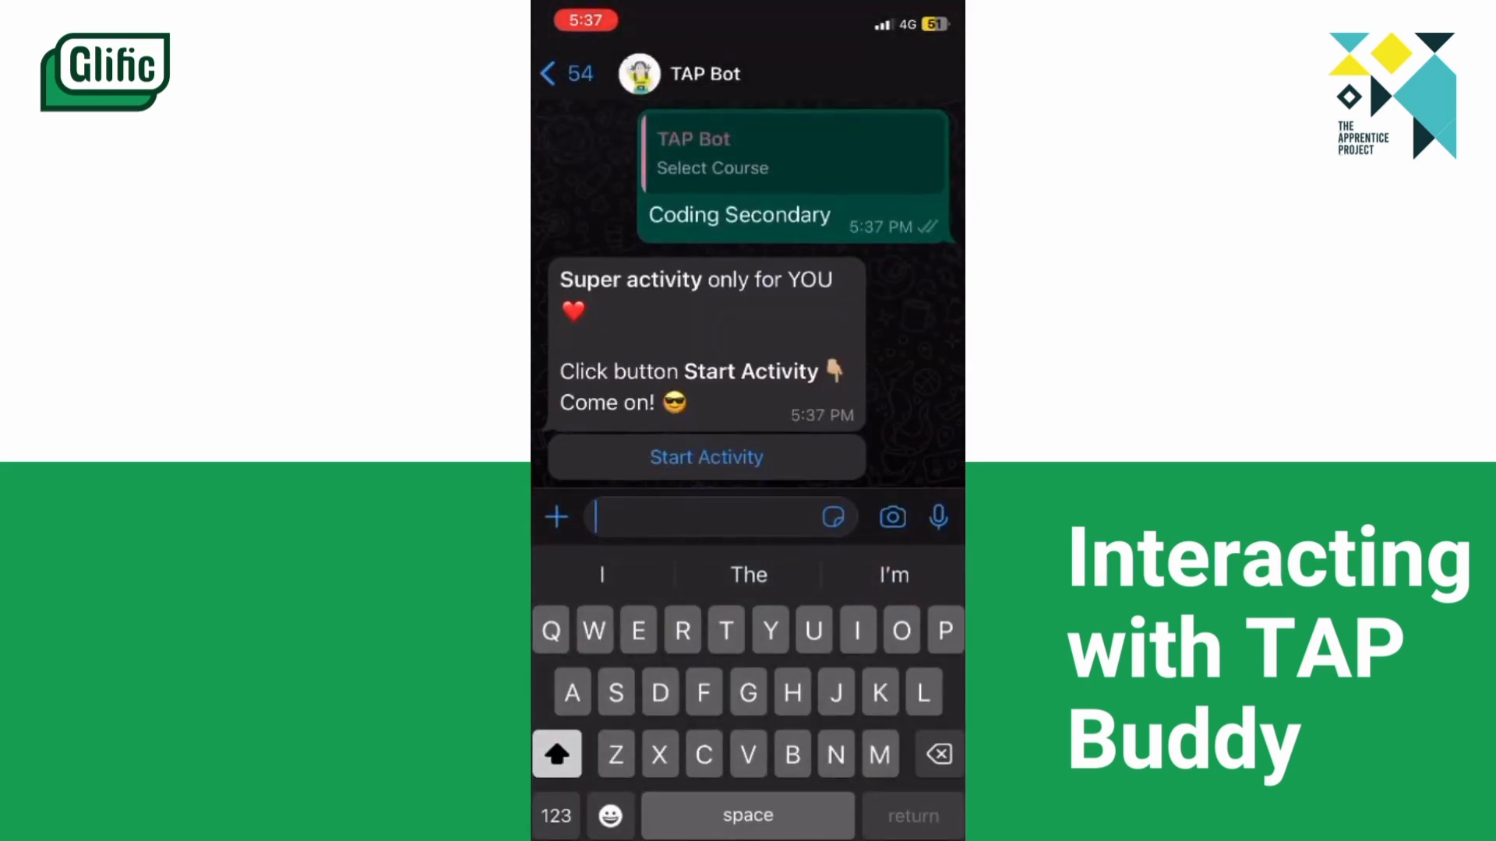
{"action": "left_click", "coordinate": [706, 457]}
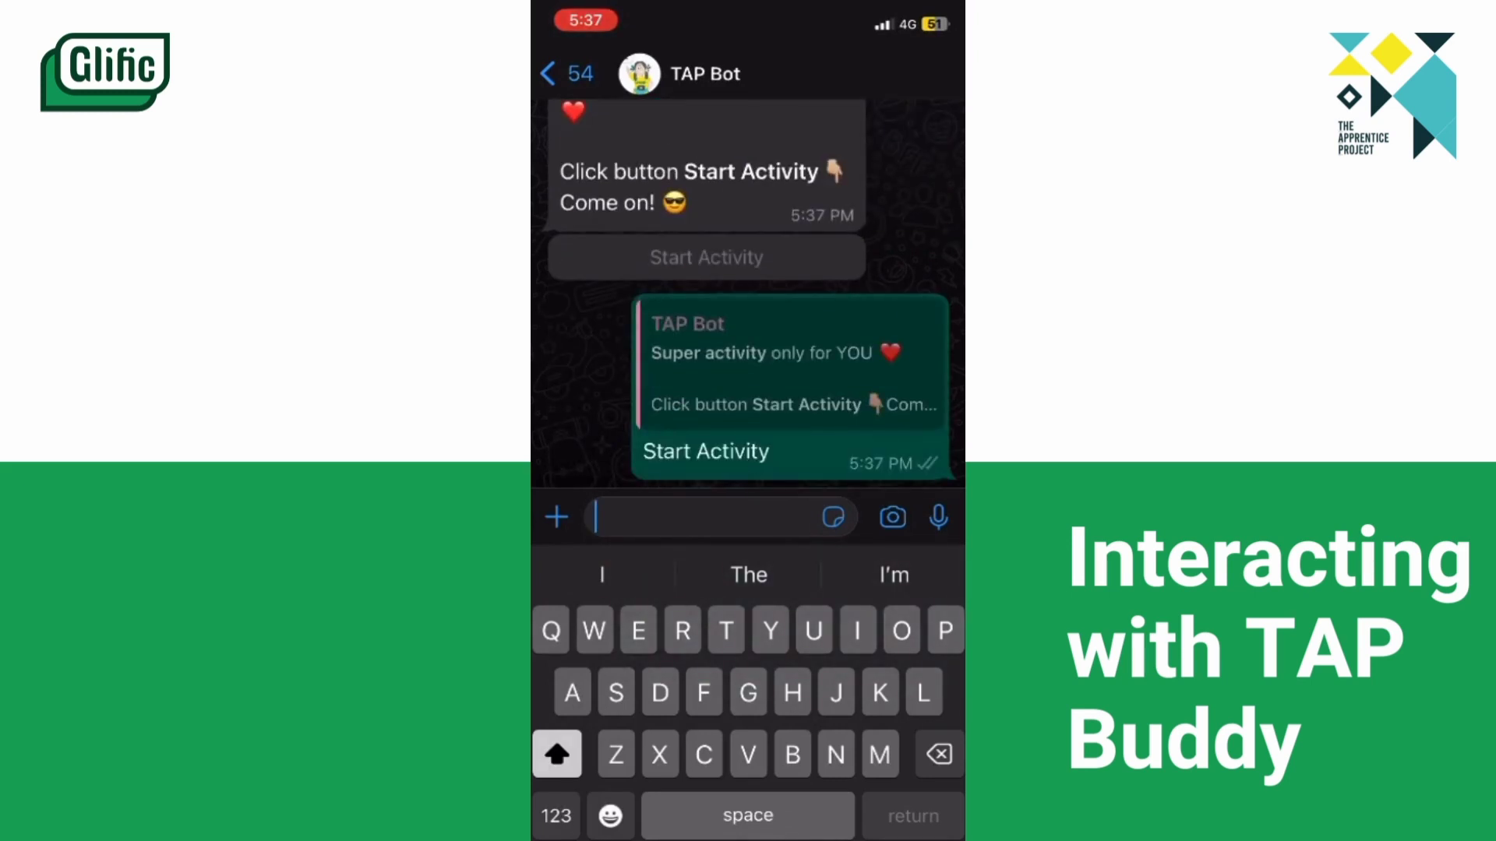